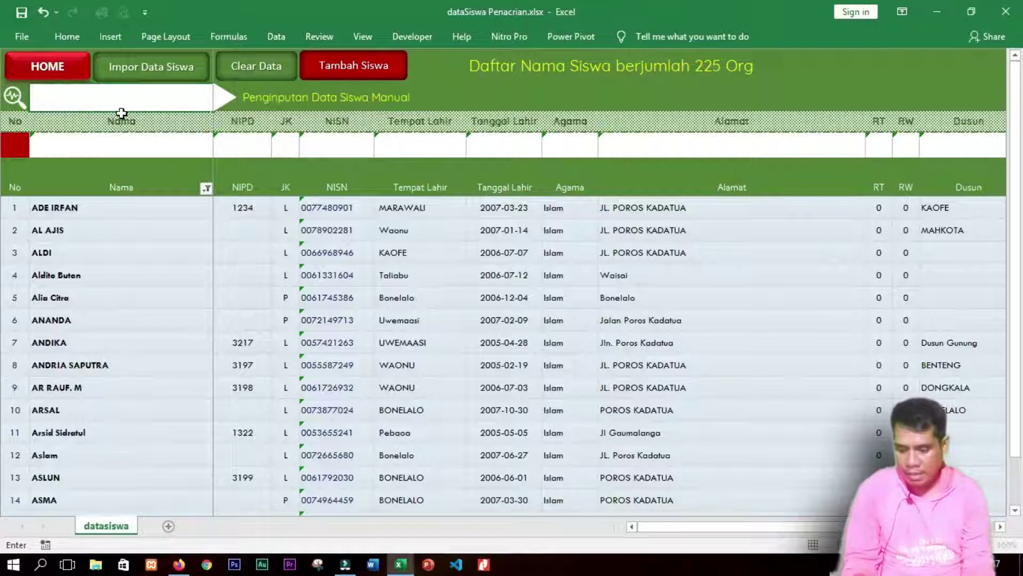
Step: Enter a student's full name in the search cell above the list
{"action": "key", "text": "Return"}
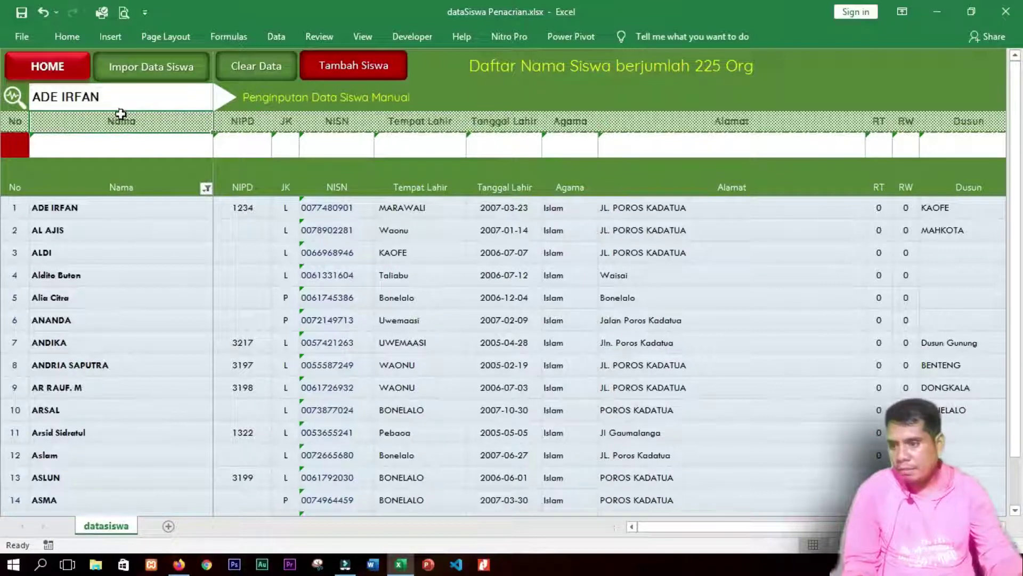
{"action": "left_click_drag", "start_coordinate": [15, 209], "coordinate": [758, 213]}
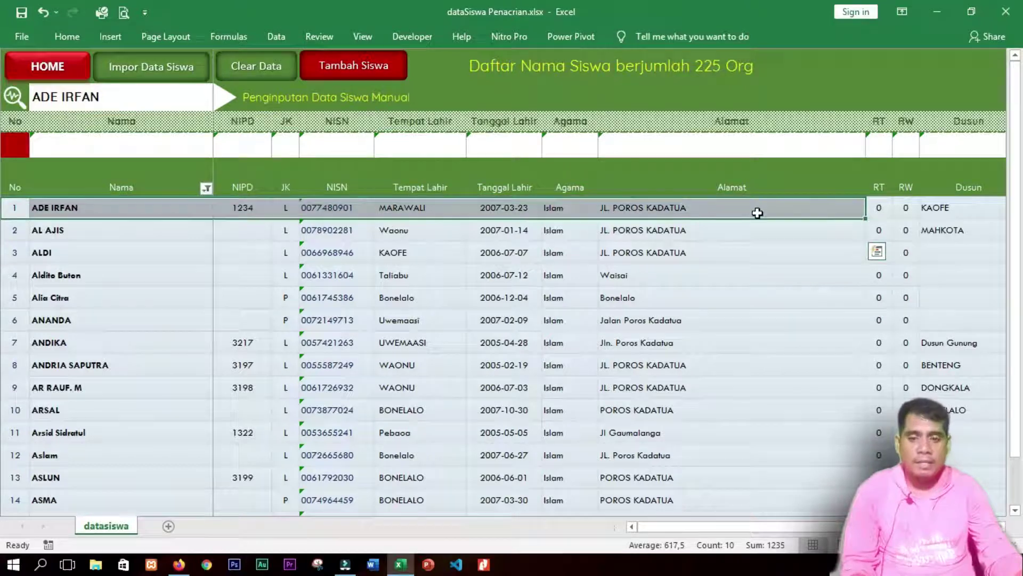
{"action": "left_click", "coordinate": [65, 44]}
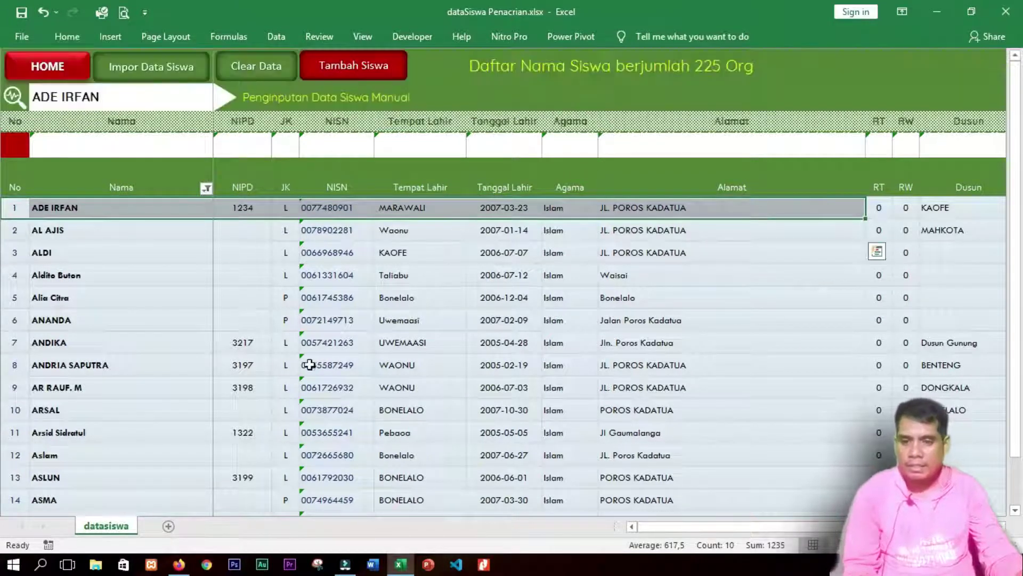
{"action": "left_click", "coordinate": [320, 364]}
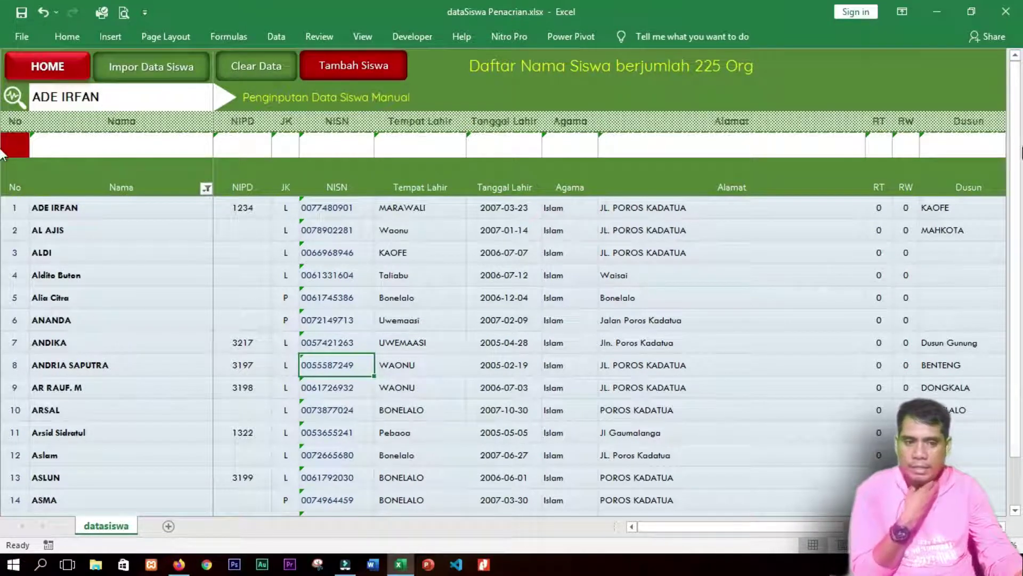
Step: Select the whole student data range, from the first record's number across all columns and down to the last record
{"action": "left_click", "coordinate": [12, 210]}
{"action": "key", "text": "ctrl+shift+Right"}
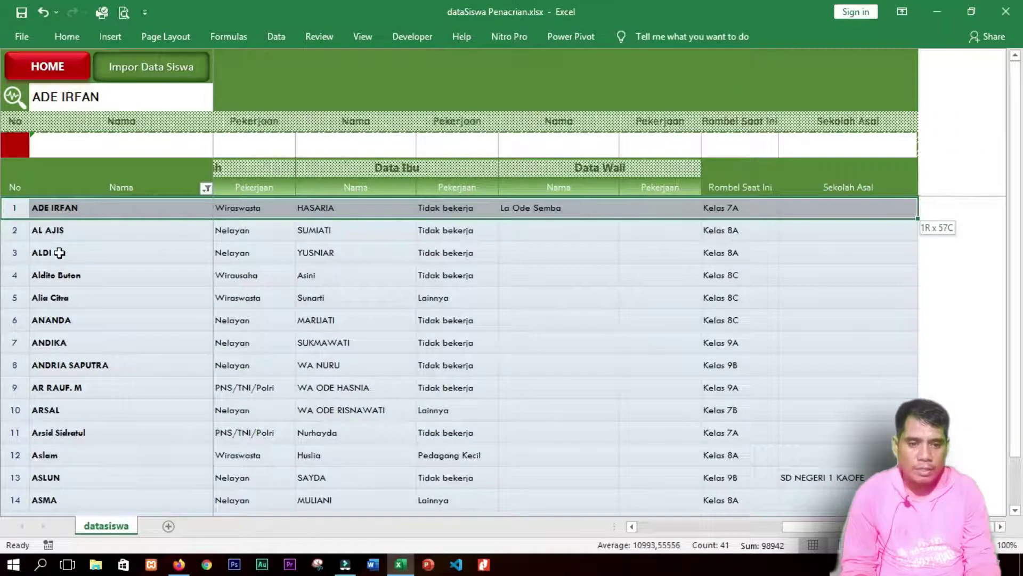
{"action": "key", "text": "ctrl+shift+Down"}
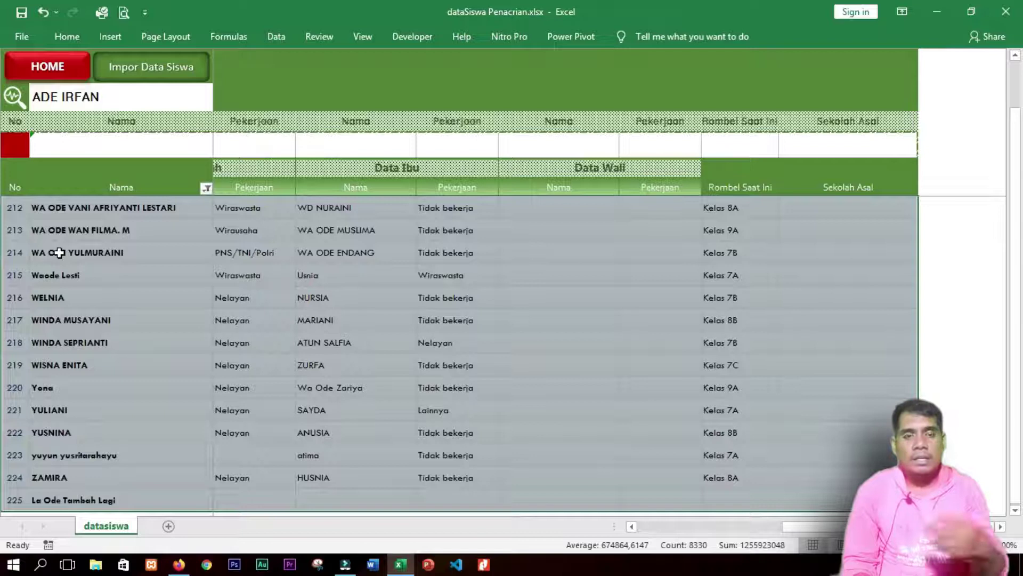
{"action": "left_click_drag", "start_coordinate": [718, 527], "coordinate": [607, 527]}
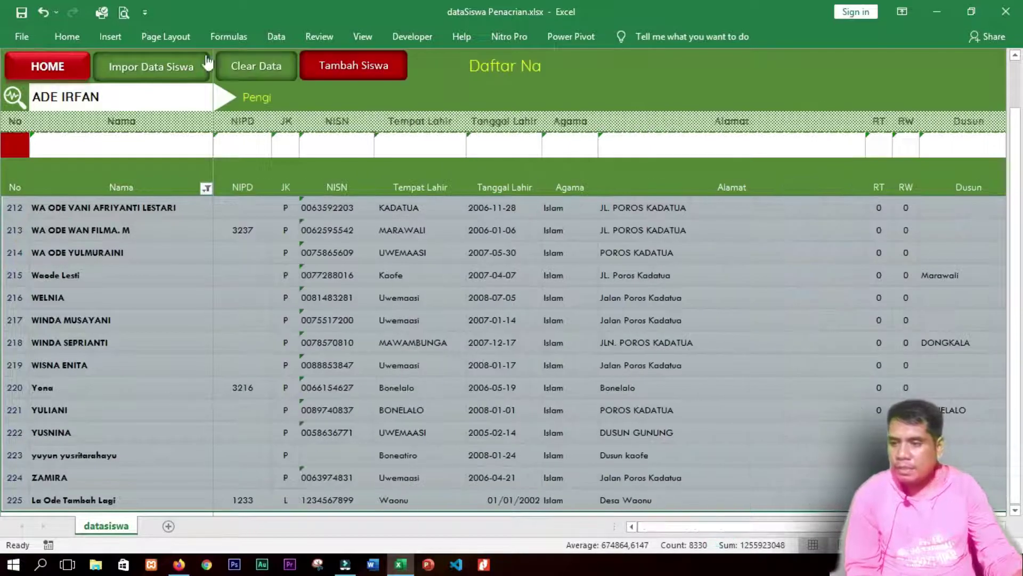
{"action": "left_click_drag", "start_coordinate": [1018, 217], "coordinate": [1016, 202]}
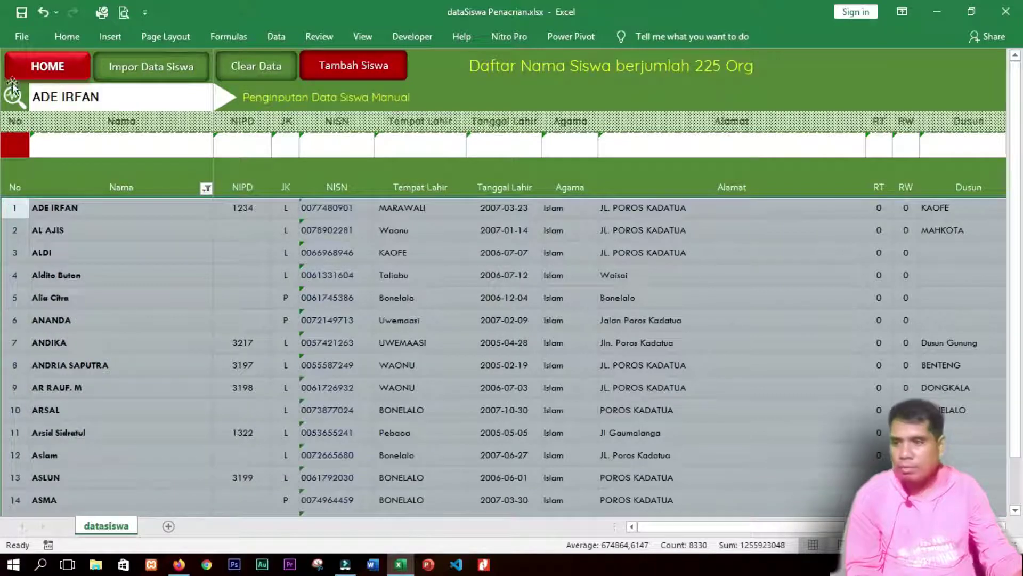
Step: Start a new conditional formatting rule for the selected range that uses a formula to determine which cells to format
{"action": "left_click", "coordinate": [79, 38]}
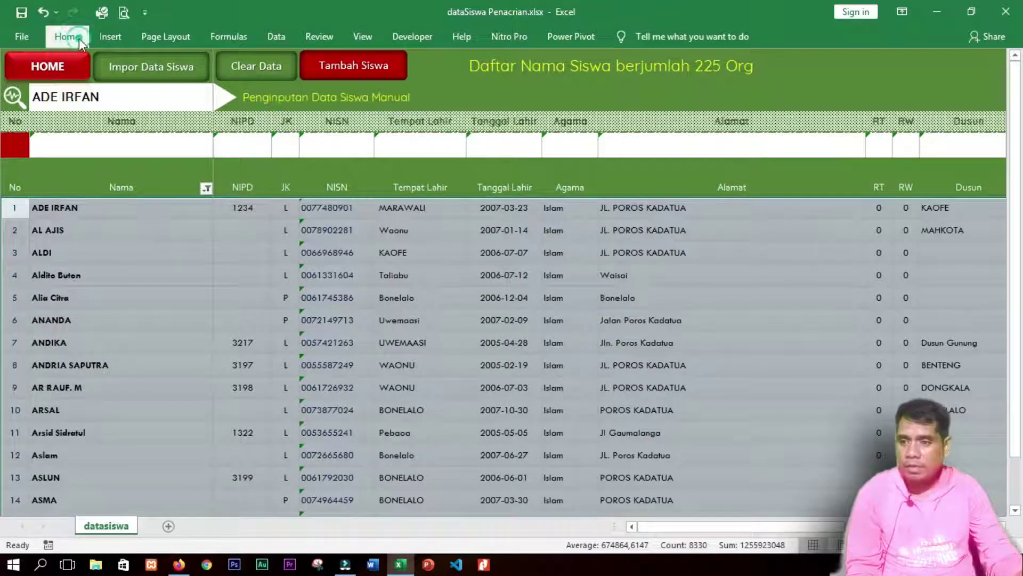
{"action": "left_click", "coordinate": [584, 97]}
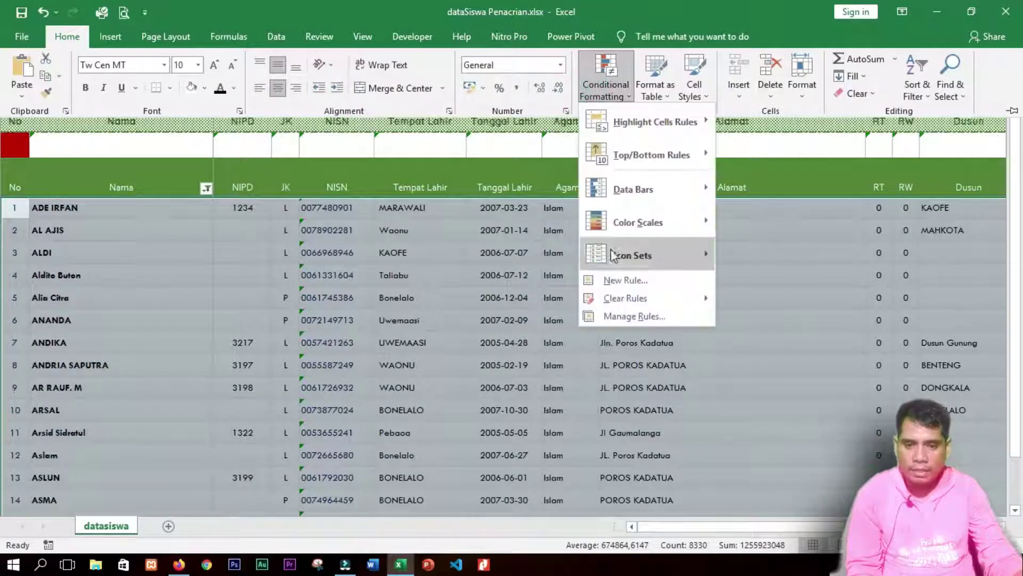
{"action": "left_click", "coordinate": [616, 282]}
{"action": "left_click_drag", "start_coordinate": [569, 64], "coordinate": [520, 70]}
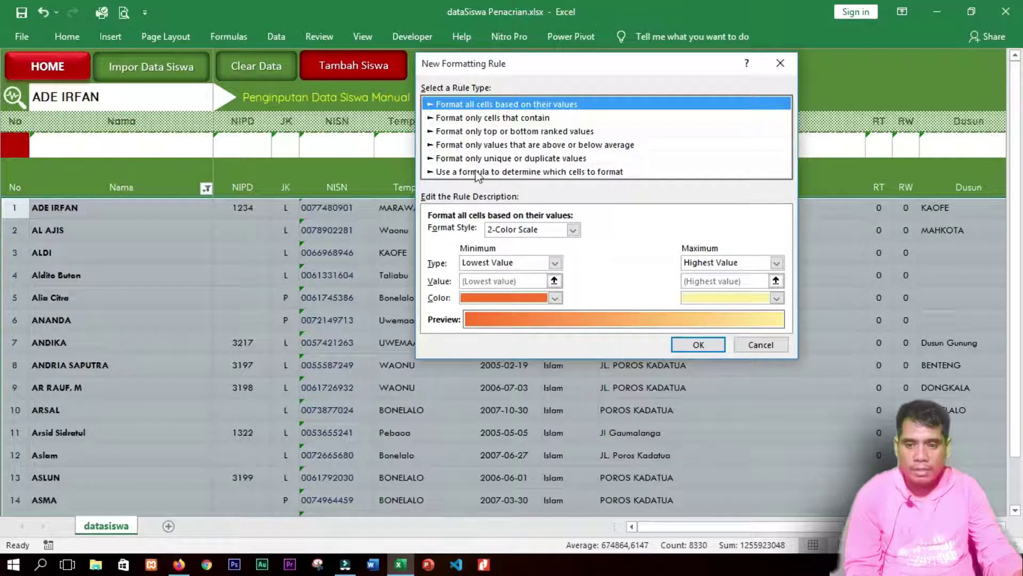
{"action": "left_click", "coordinate": [478, 172]}
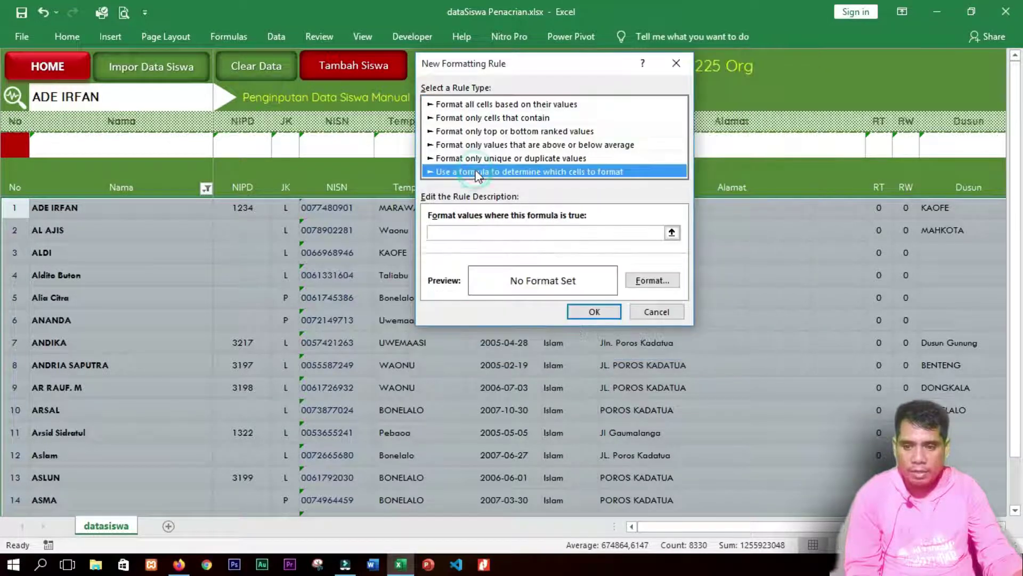
Step: Enter the rule formula =search($B$2;$B$11:$B$235, picking the search cell and the full Nama column as references
{"action": "left_click", "coordinate": [450, 233]}
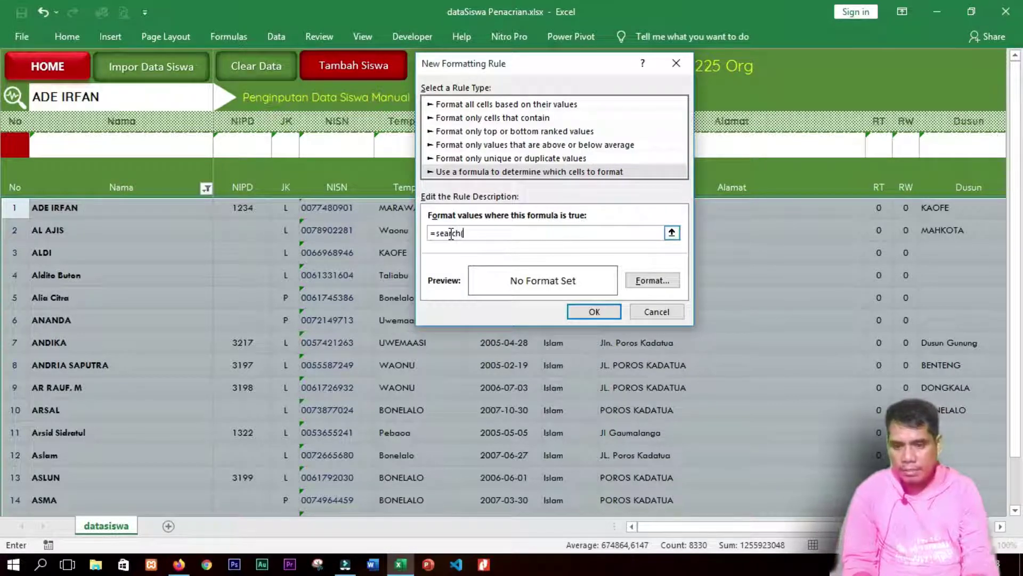
{"action": "left_click", "coordinate": [82, 100]}
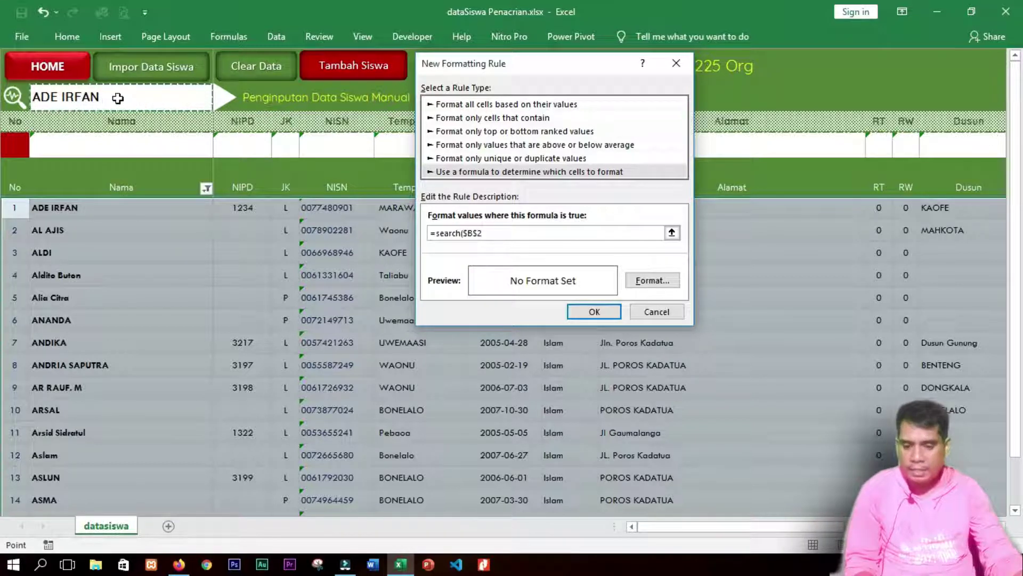
{"action": "type", "text": ";"}
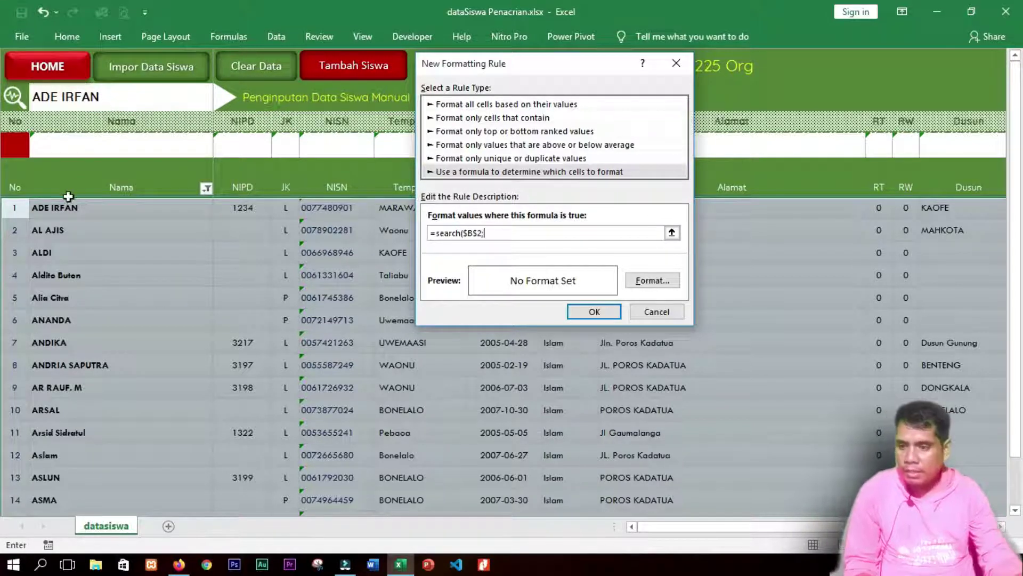
{"action": "left_click_drag", "start_coordinate": [52, 214], "coordinate": [51, 275]}
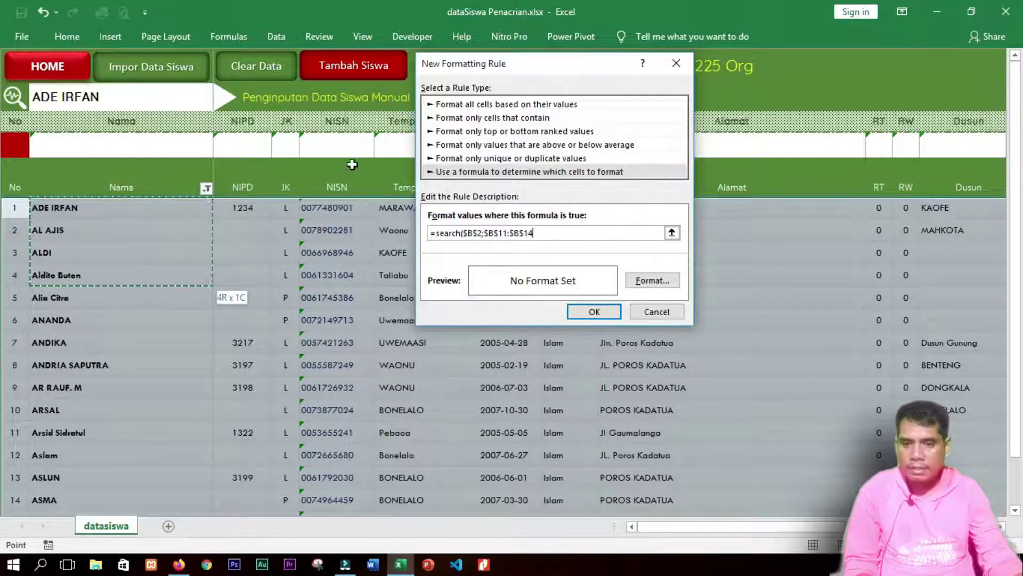
{"action": "double_click", "coordinate": [524, 234]}
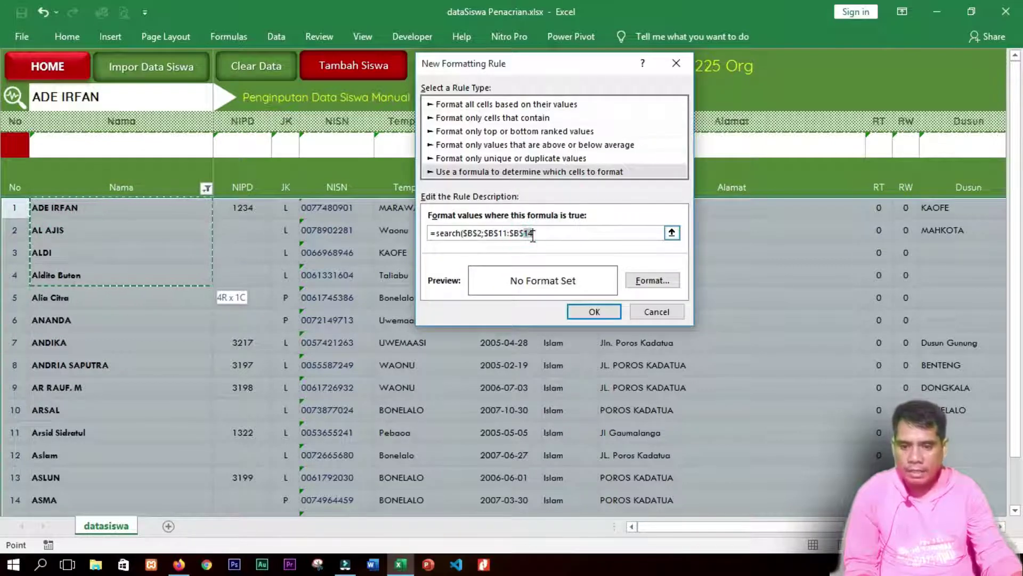
{"action": "left_click", "coordinate": [85, 211]}
{"action": "key", "text": "ctrl+shift+Down"}
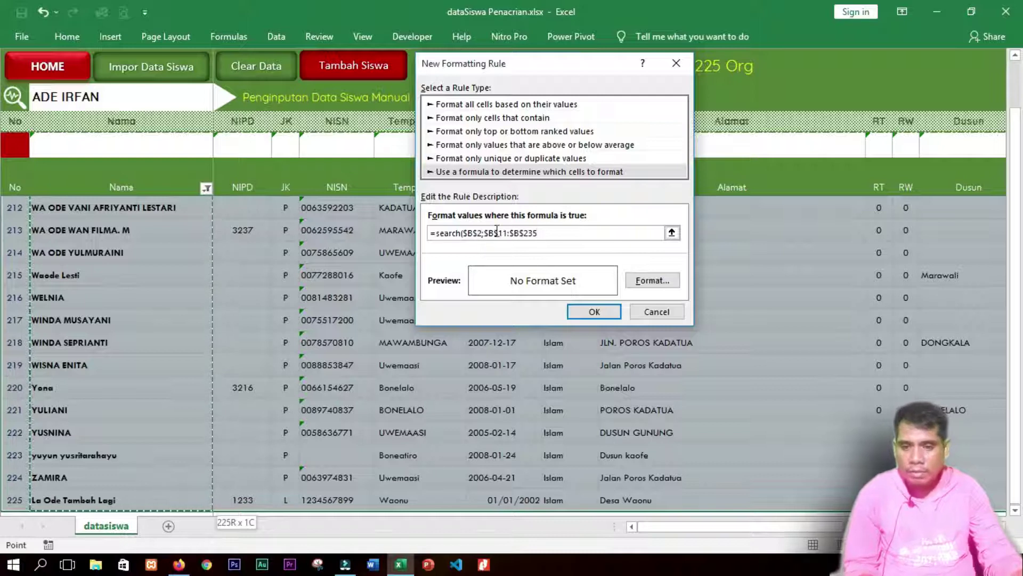
Step: Make the row of the formula's range start relative so the reference reads $B11:$B$235
{"action": "left_click_drag", "start_coordinate": [545, 73], "coordinate": [556, 67]}
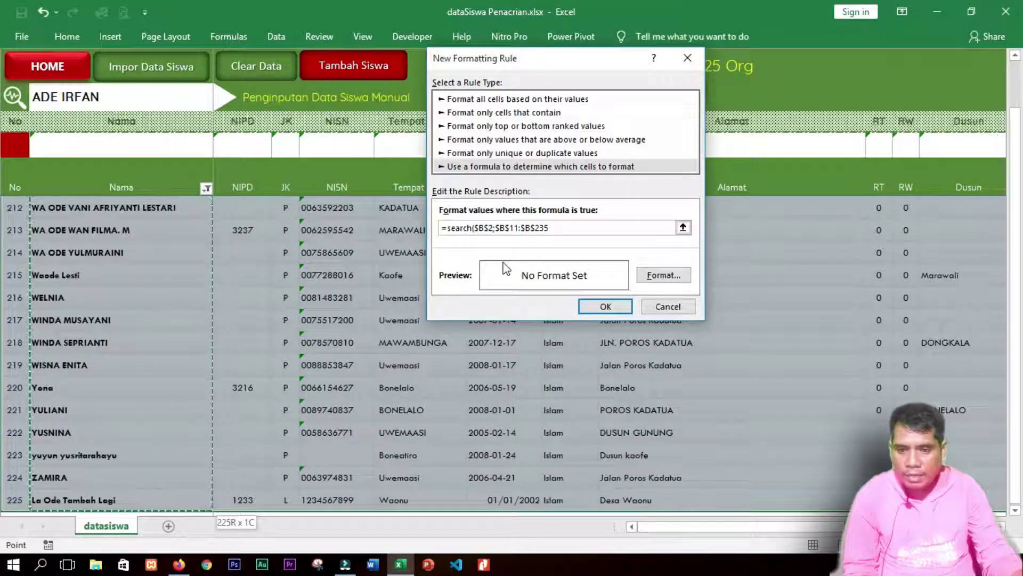
{"action": "left_click", "coordinate": [511, 229]}
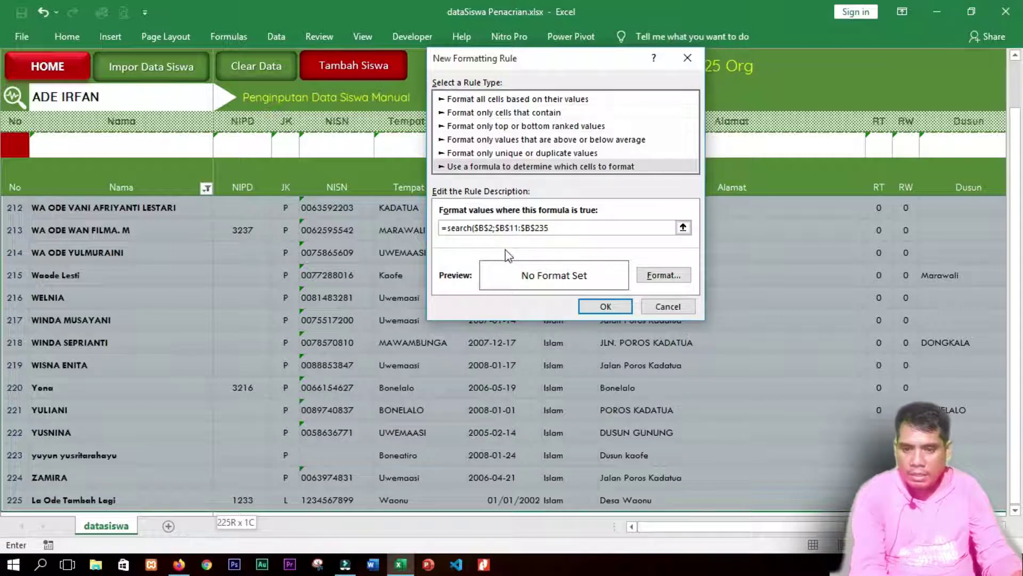
{"action": "key", "text": "BackSpace"}
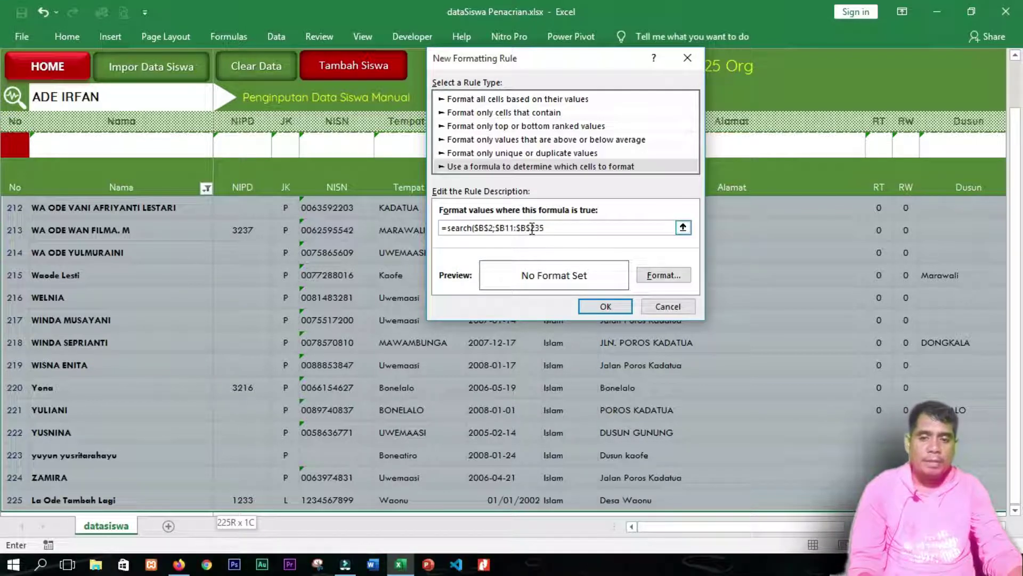
Step: Examine the column and row parts of the mixed reference $B11 in the rule formula
{"action": "left_click", "coordinate": [497, 229]}
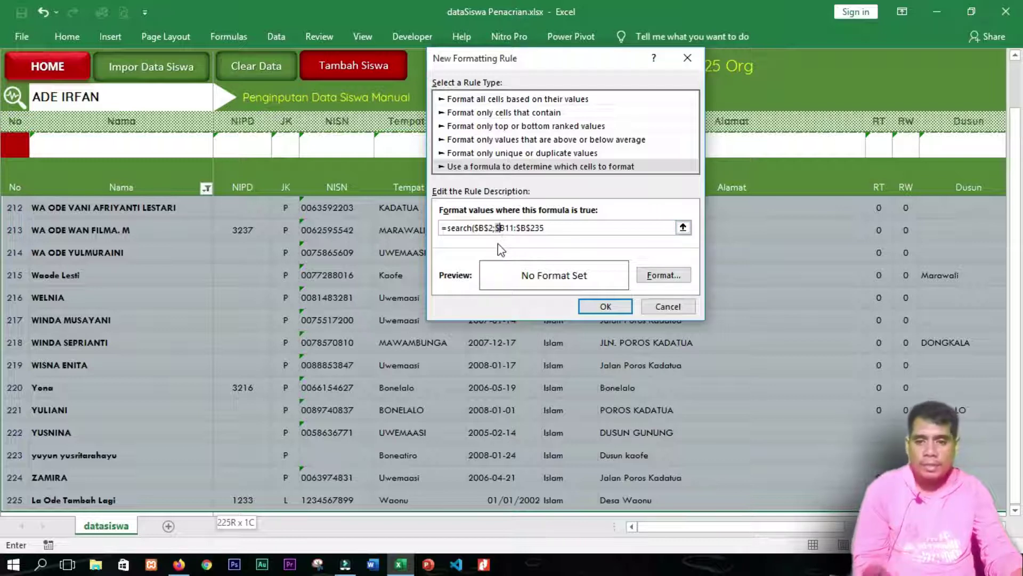
{"action": "left_click", "coordinate": [505, 233]}
{"action": "type", "text": "1"}
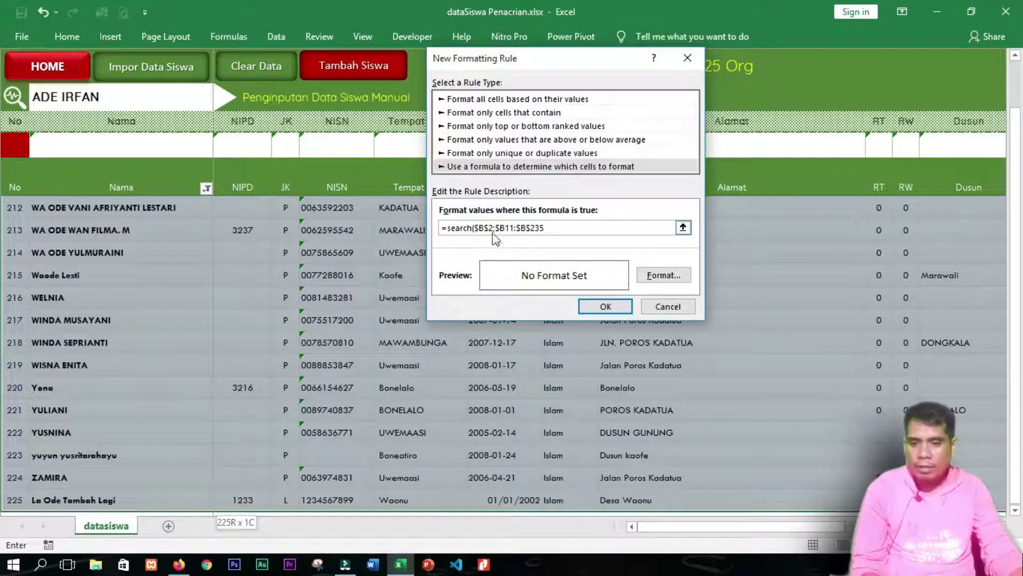
{"action": "left_click_drag", "start_coordinate": [505, 226], "coordinate": [513, 228]}
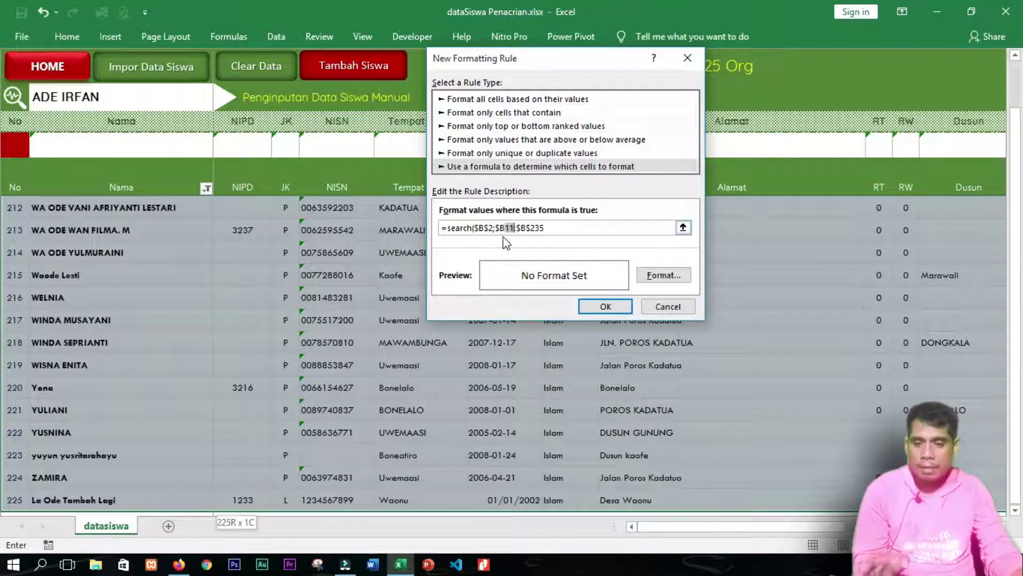
{"action": "left_click", "coordinate": [508, 229]}
{"action": "left_click", "coordinate": [505, 229]}
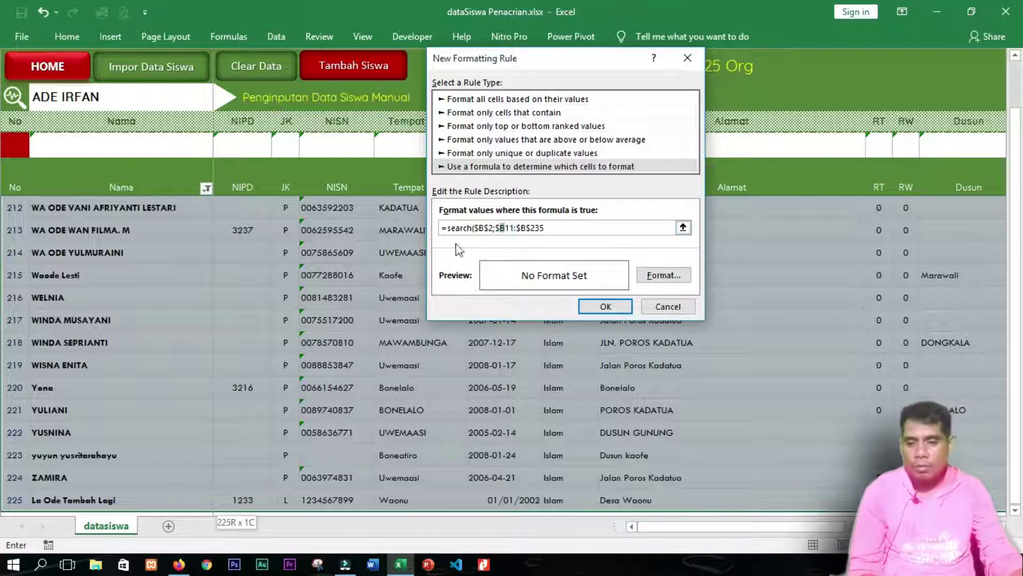
{"action": "left_click", "coordinate": [509, 226]}
{"action": "left_click", "coordinate": [506, 227]}
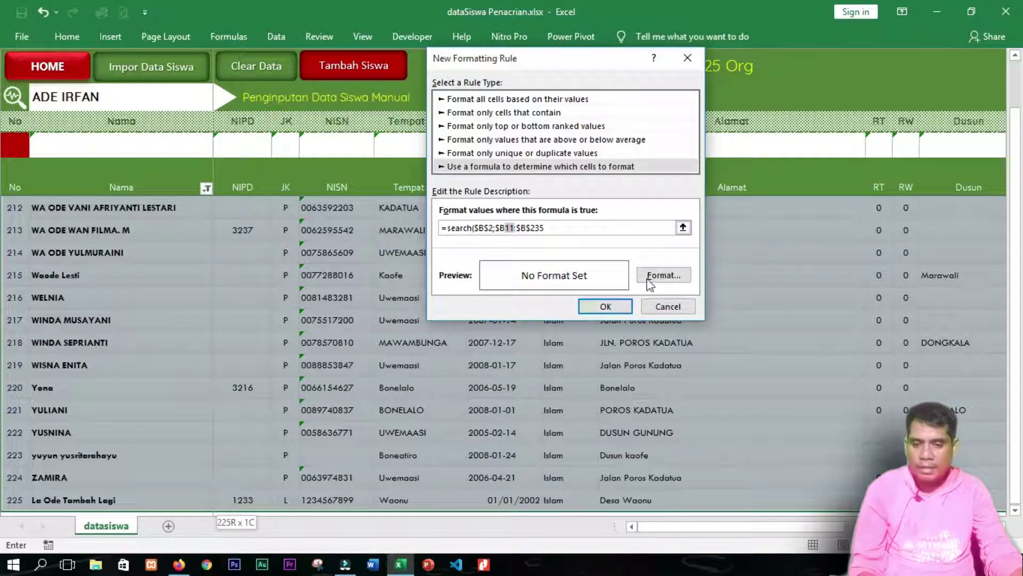
Step: Give the rule a horizontal two-color gradient fill from the lightest orange to a slightly darker light orange, using the variant with the darker shade on top
{"action": "left_click", "coordinate": [669, 277]}
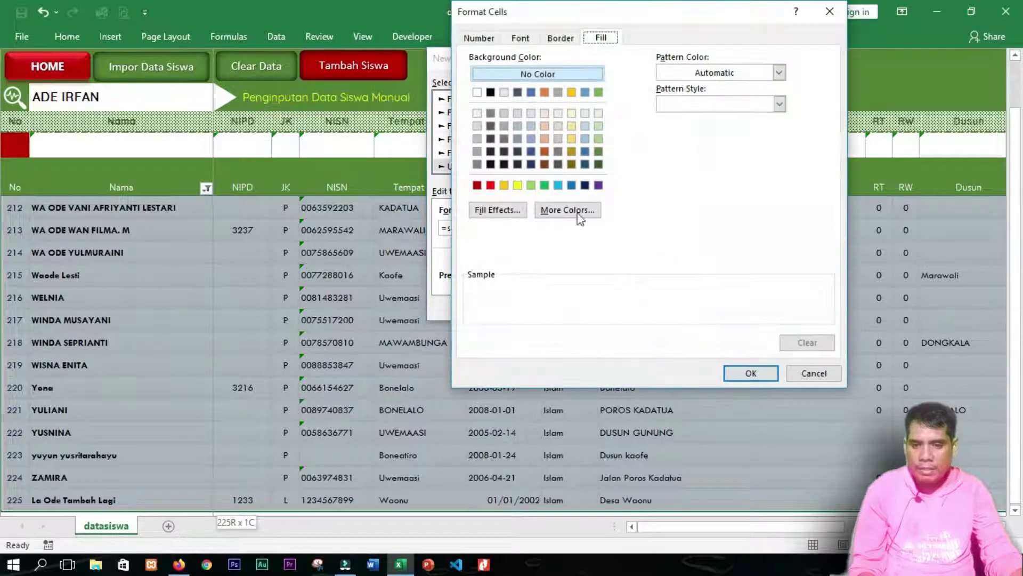
{"action": "left_click_drag", "start_coordinate": [605, 23], "coordinate": [692, 75]}
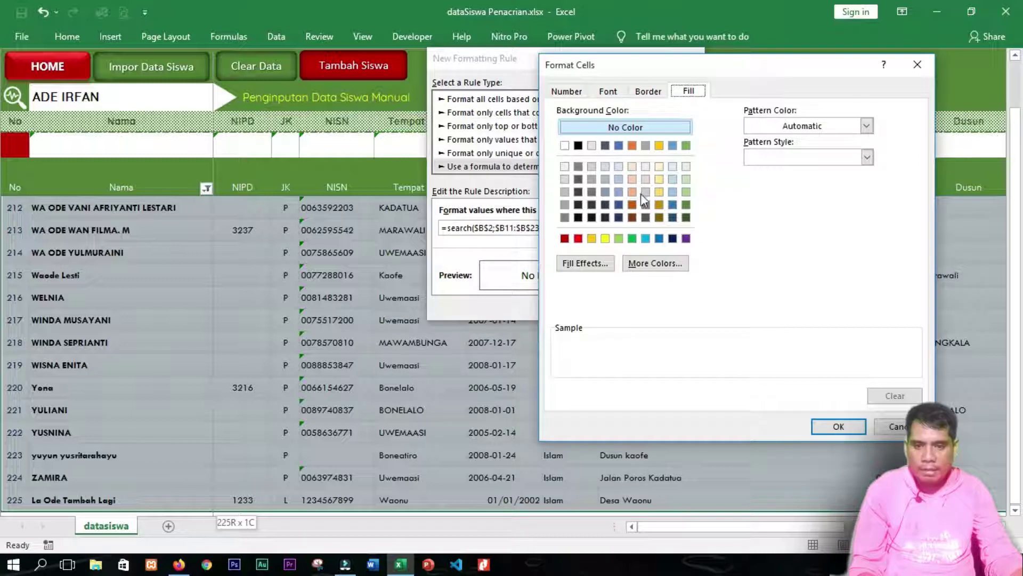
{"action": "left_click", "coordinate": [585, 263]}
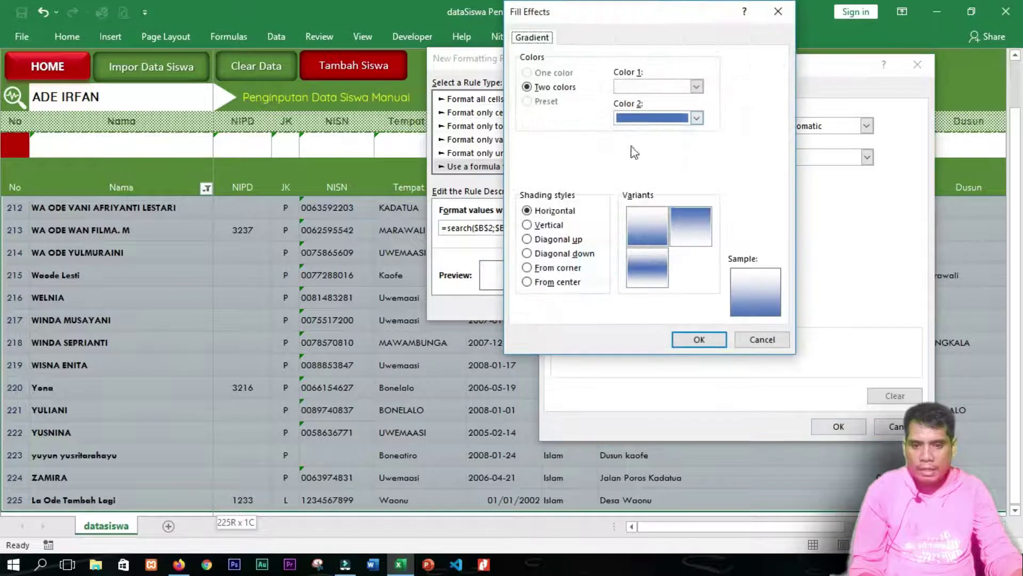
{"action": "left_click", "coordinate": [656, 118]}
{"action": "left_click", "coordinate": [651, 119]}
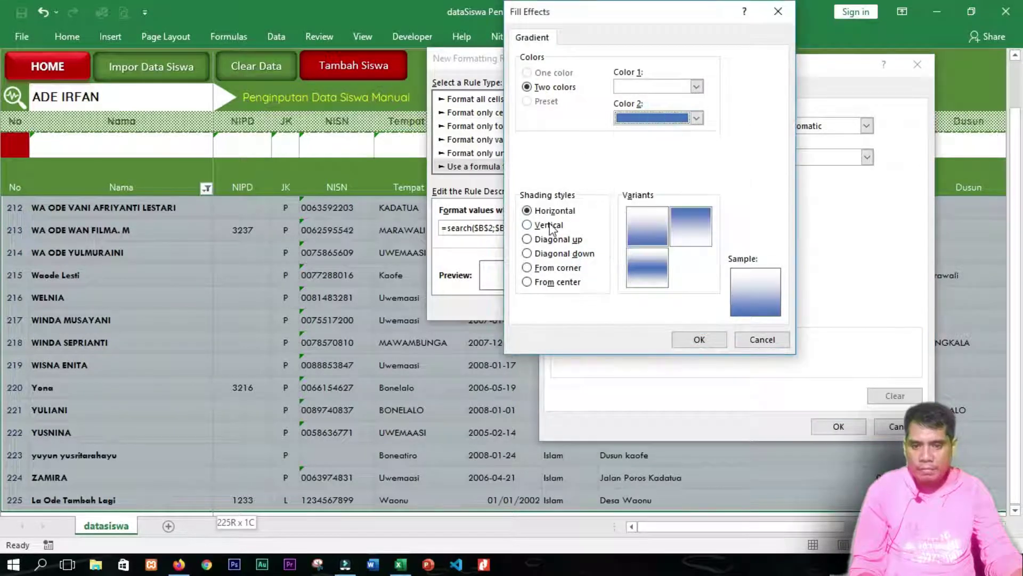
{"action": "left_click", "coordinate": [697, 118]}
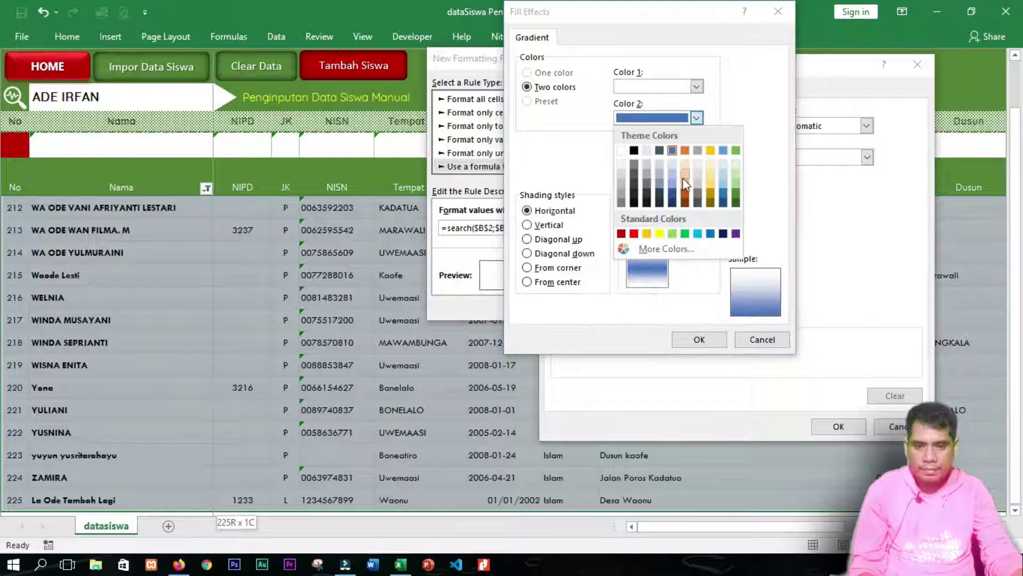
{"action": "left_click", "coordinate": [686, 178]}
{"action": "left_click", "coordinate": [673, 88]}
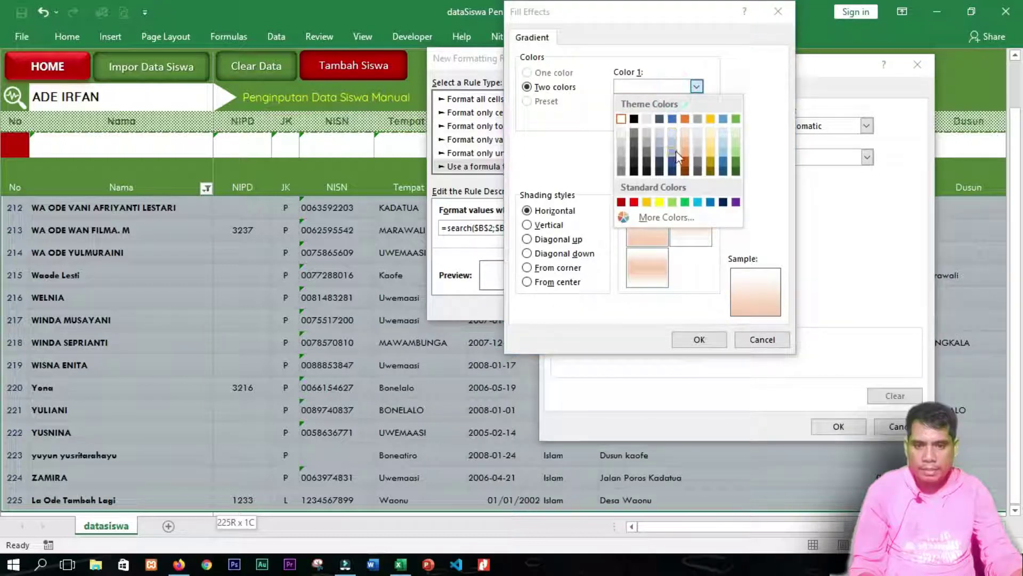
{"action": "left_click", "coordinate": [687, 133]}
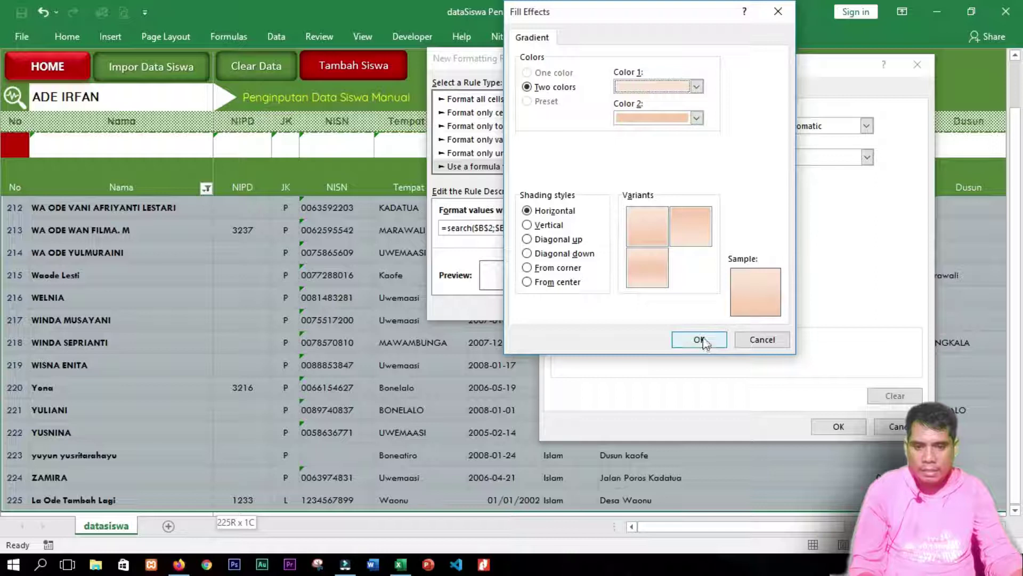
{"action": "left_click", "coordinate": [695, 226]}
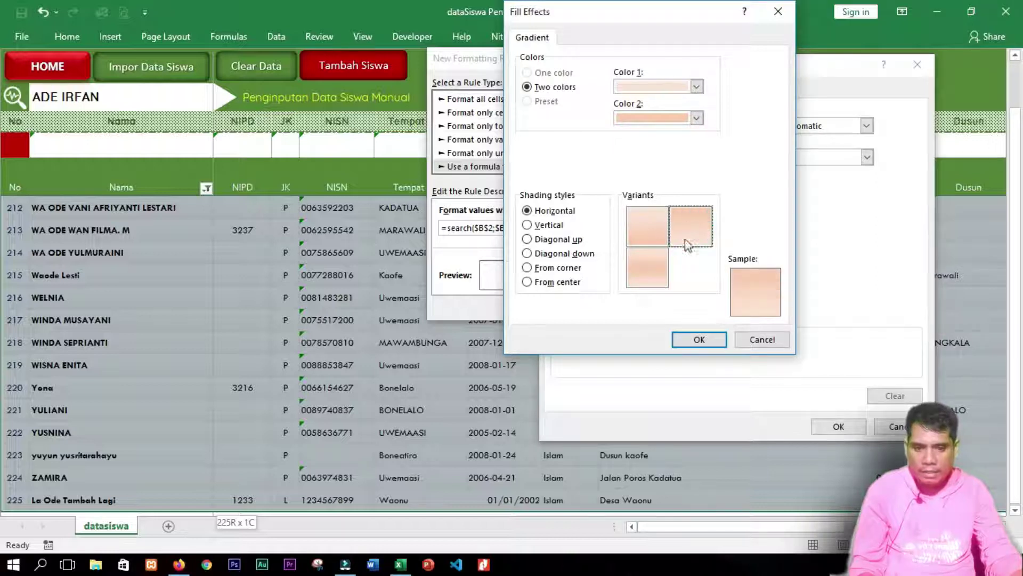
{"action": "left_click", "coordinate": [697, 337]}
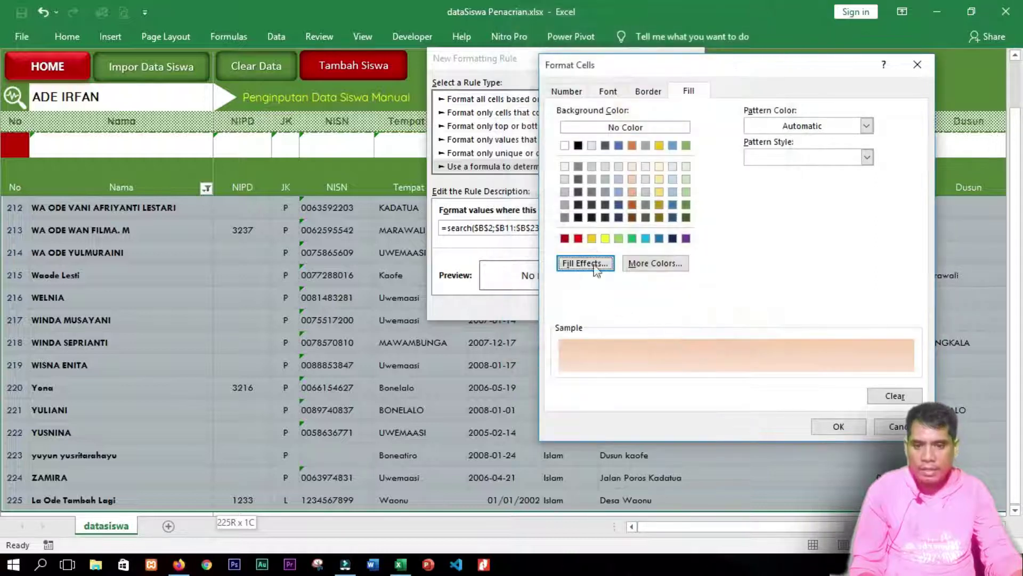
Step: Add light orange bottom and top borders to the rule's cell format
{"action": "left_click", "coordinate": [648, 92]}
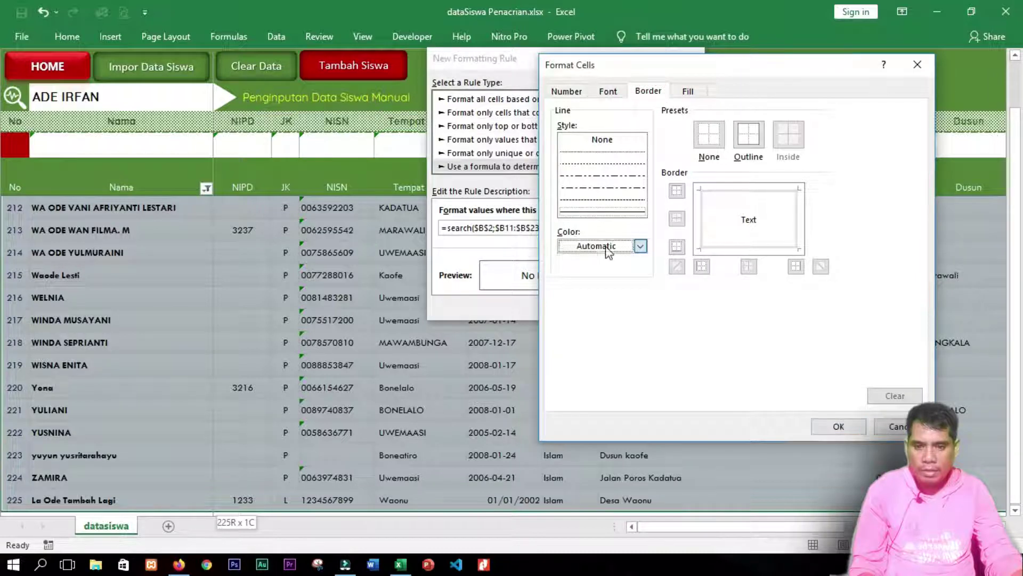
{"action": "left_click", "coordinate": [640, 246]}
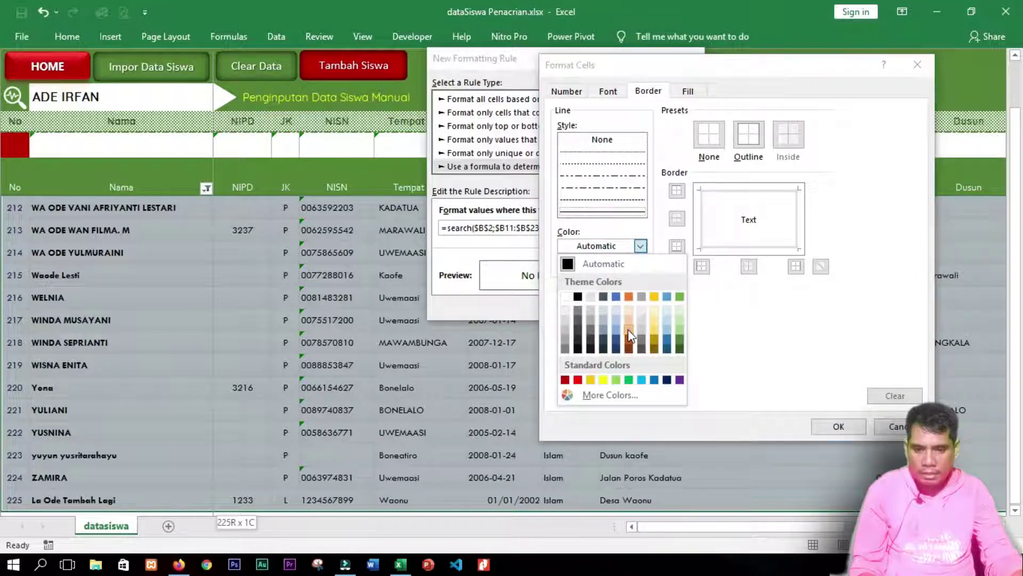
{"action": "left_click", "coordinate": [631, 335]}
{"action": "left_click", "coordinate": [747, 246]}
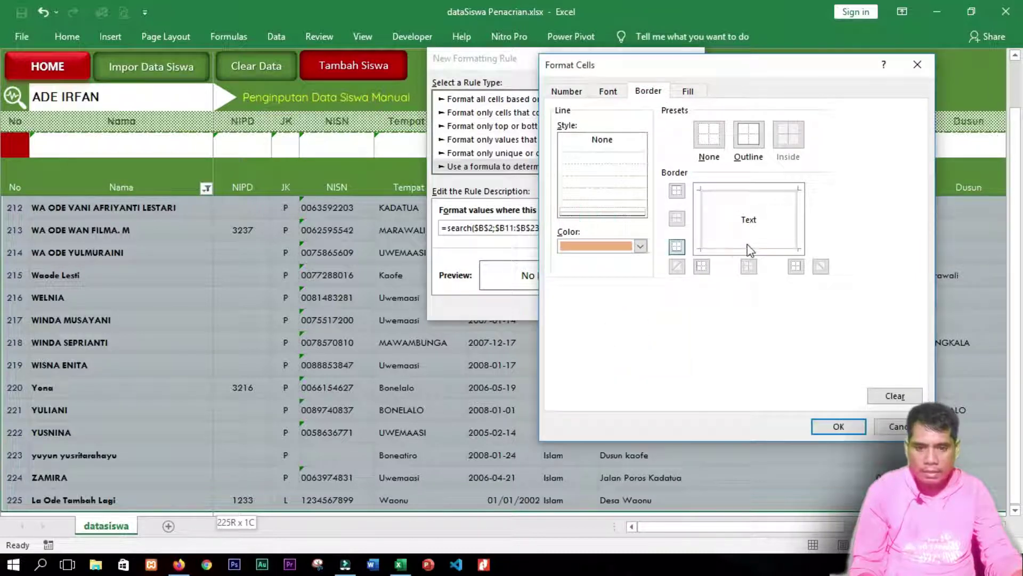
{"action": "left_click", "coordinate": [747, 190]}
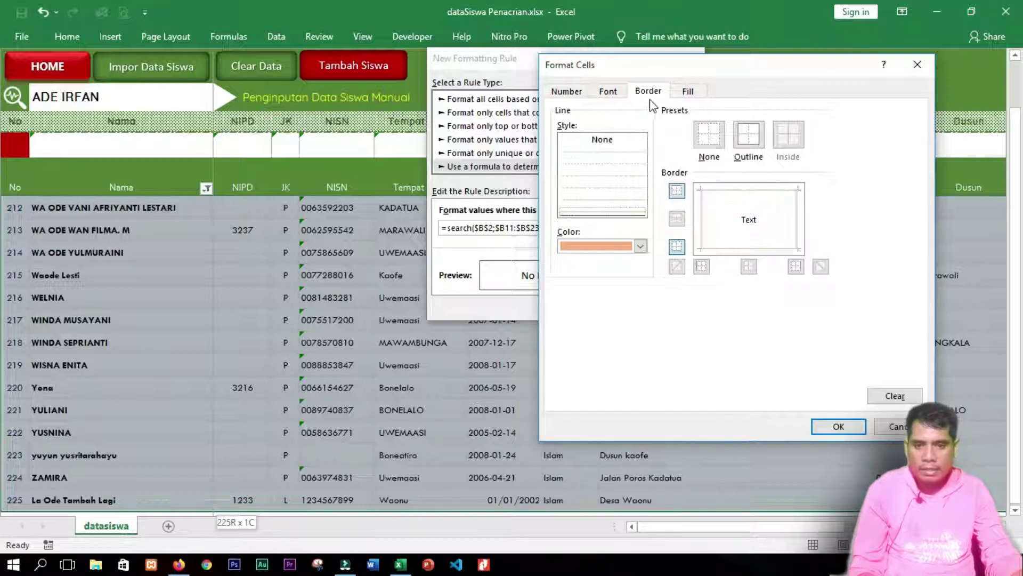
Step: Set the rule's font color to standard purple and save the format and the new rule
{"action": "left_click", "coordinate": [608, 92]}
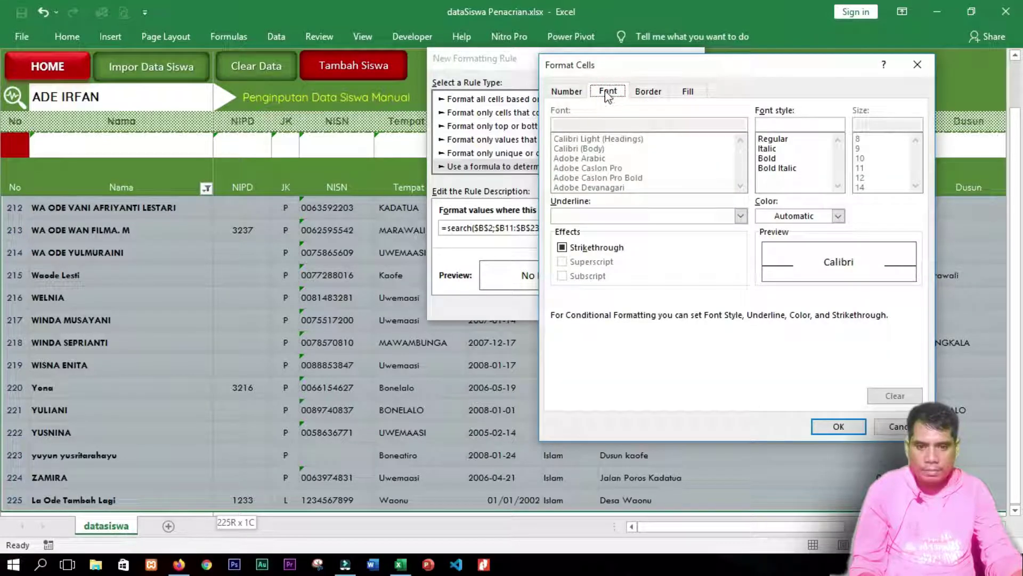
{"action": "left_click", "coordinate": [796, 216]}
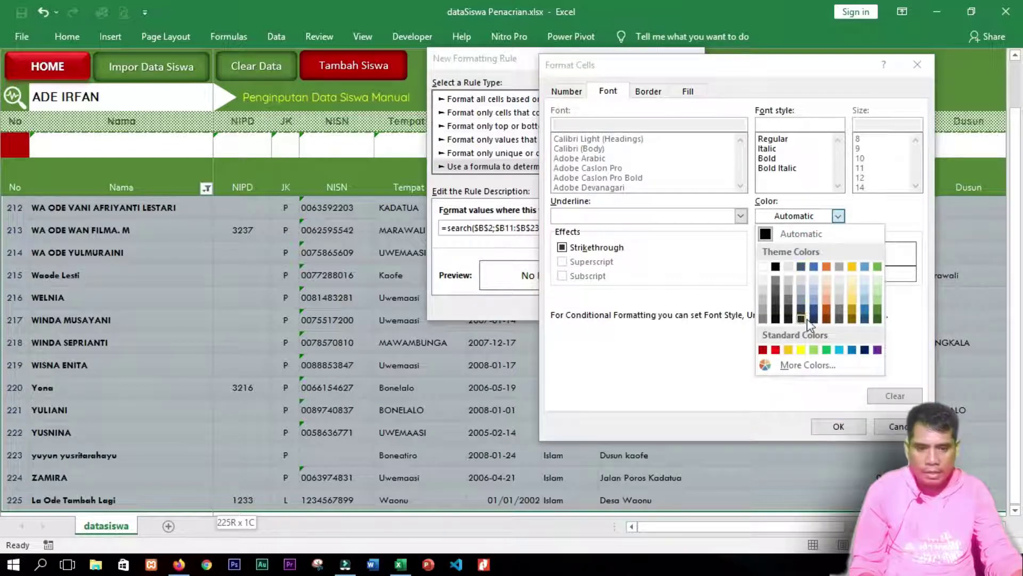
{"action": "left_click", "coordinate": [877, 350]}
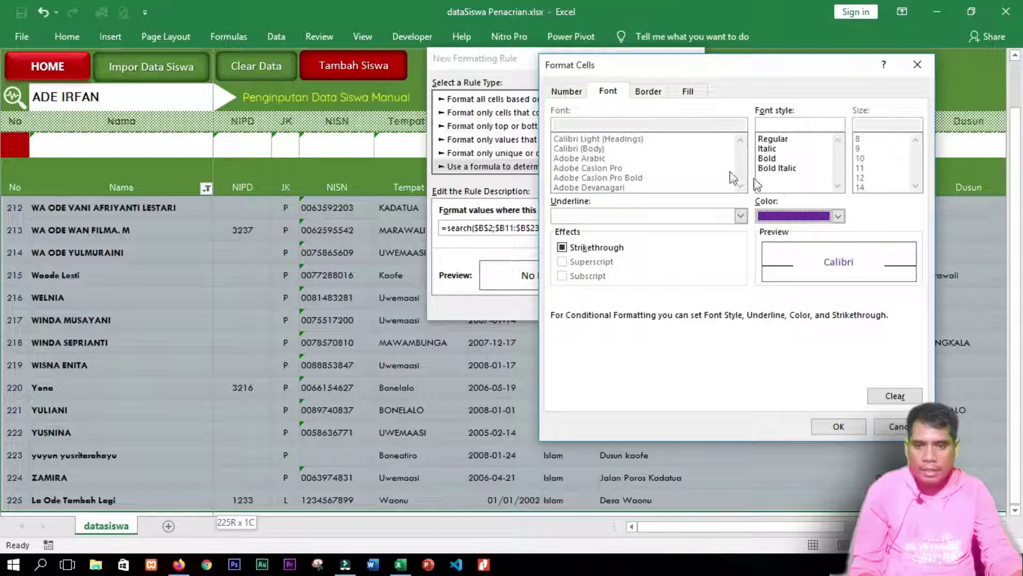
{"action": "left_click", "coordinate": [837, 429]}
{"action": "left_click", "coordinate": [609, 305]}
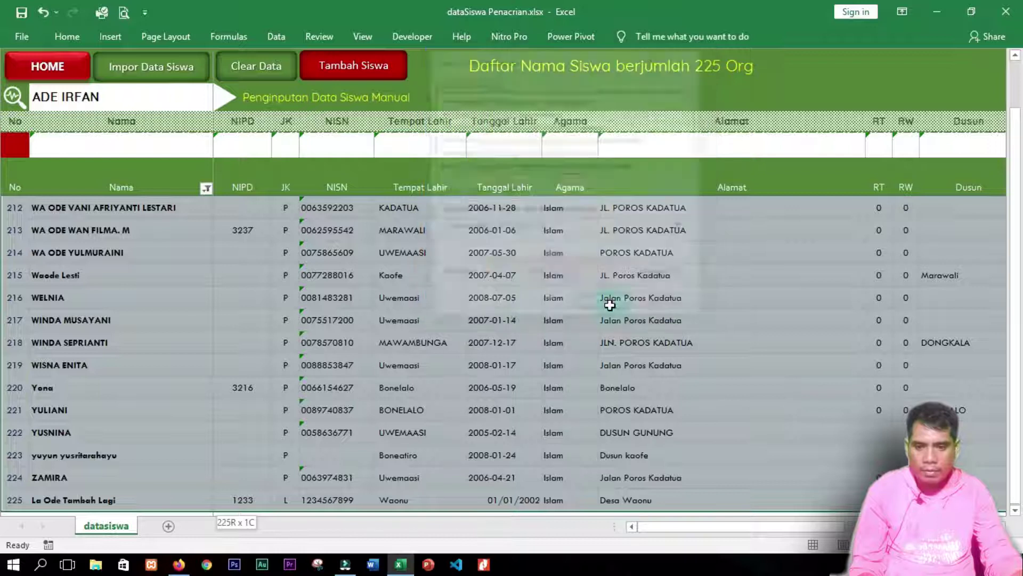
Step: Test the highlighting by entering the second listed student's name in the search cell
{"action": "left_click_drag", "start_coordinate": [1016, 297], "coordinate": [1016, 248]}
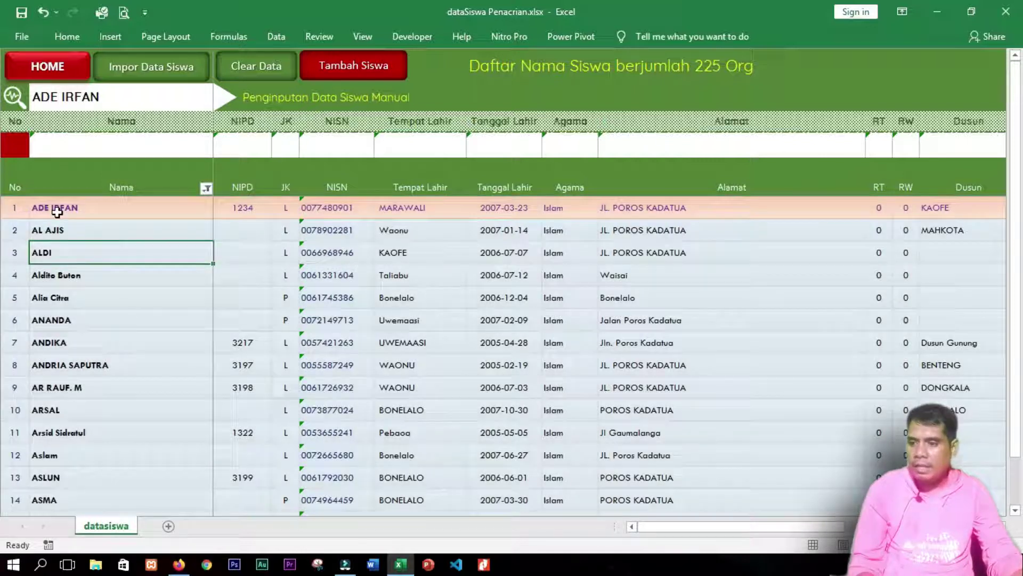
{"action": "left_click", "coordinate": [55, 207]}
{"action": "left_click", "coordinate": [51, 98]}
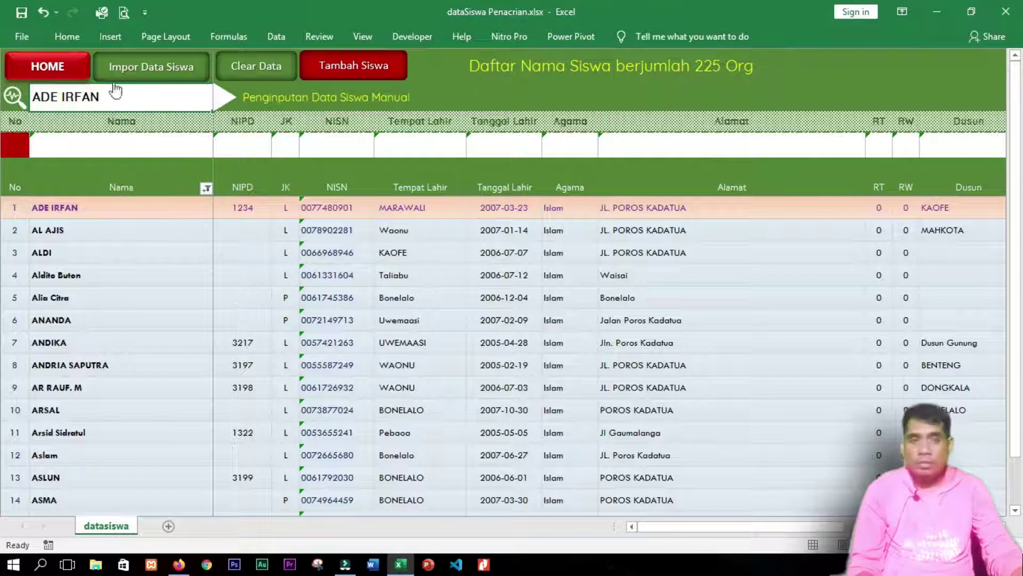
{"action": "type", "text": "al a"}
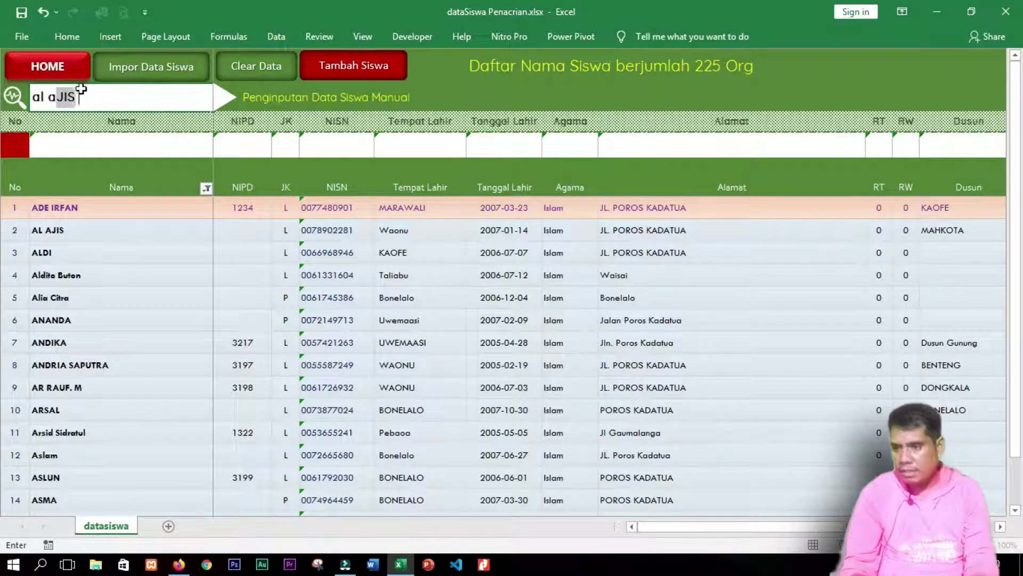
{"action": "key", "text": "Return"}
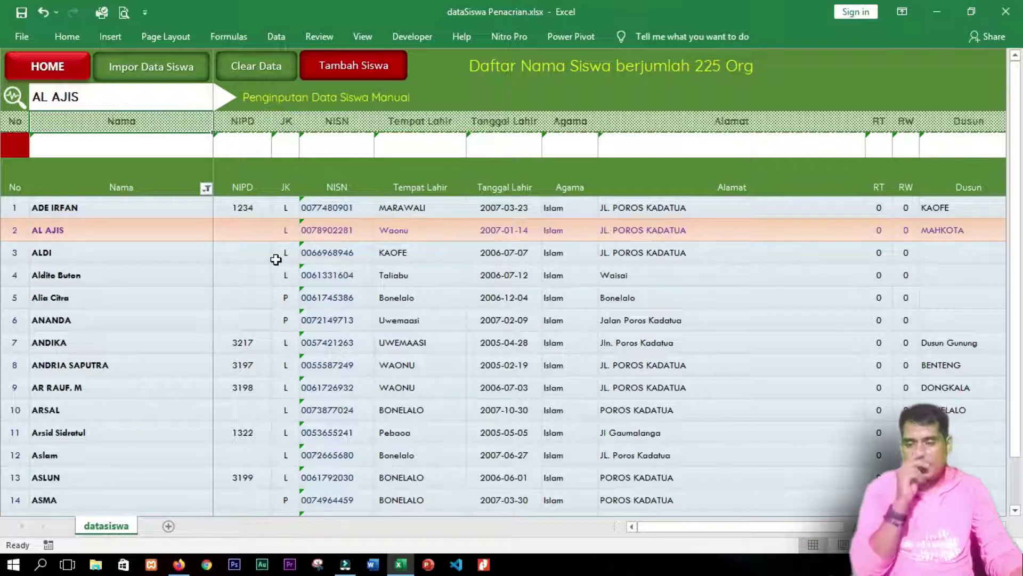
Step: Clear the search cell and check how the rule formats the student rows when it is empty
{"action": "key", "text": "BackSpace"}
{"action": "key", "text": "BackSpace"}
{"action": "key", "text": "BackSpace"}
{"action": "key", "text": "BackSpace"}
{"action": "key", "text": "BackSpace"}
{"action": "key", "text": "BackSpace"}
{"action": "key", "text": "BackSpace"}
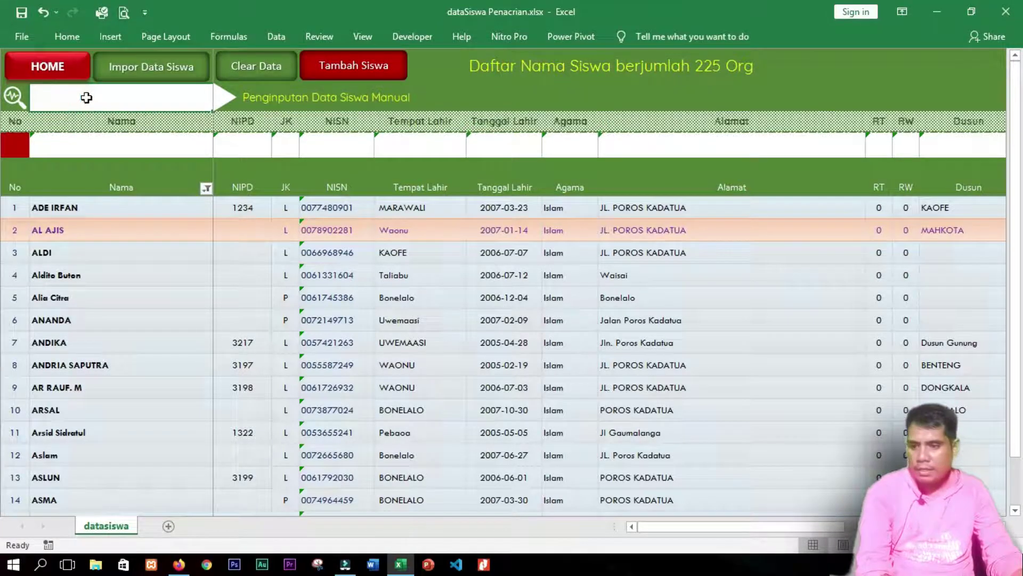
{"action": "left_click_drag", "start_coordinate": [1017, 154], "coordinate": [1019, 256]}
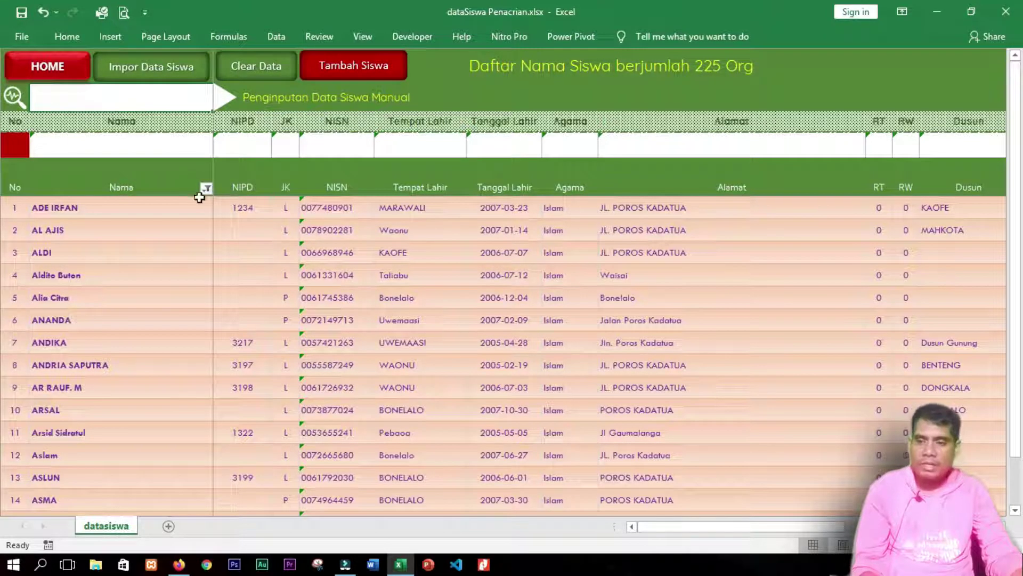
Step: Select the whole student table from its first data row and open its SEARCH conditional formatting rule for editing
{"action": "left_click", "coordinate": [49, 209]}
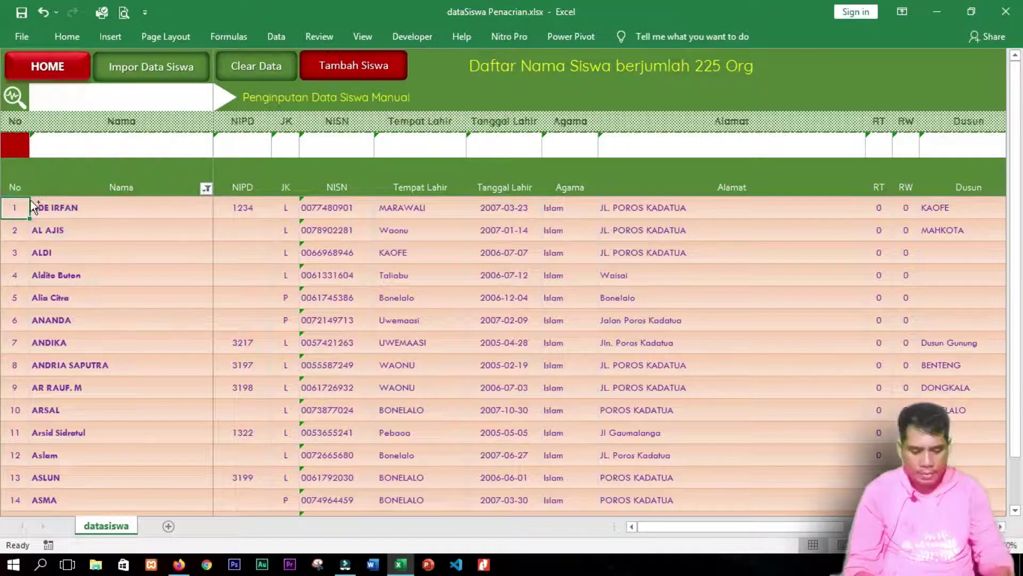
{"action": "key", "text": "ctrl+shift+Right"}
{"action": "key", "text": "ctrl+shift+Right"}
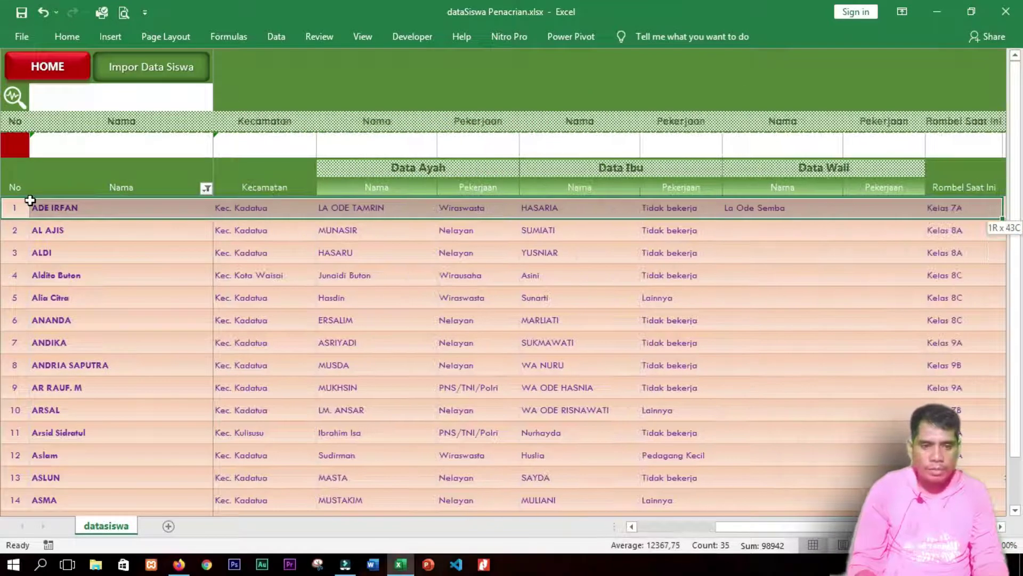
{"action": "key", "text": "ctrl+shift+Right"}
{"action": "key", "text": "ctrl+shift+Down"}
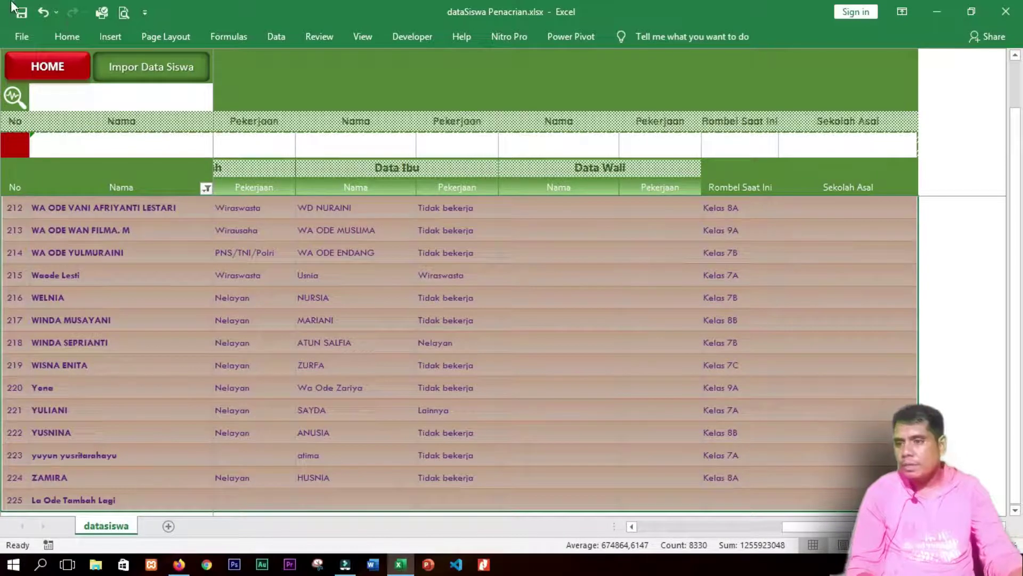
{"action": "left_click", "coordinate": [68, 35]}
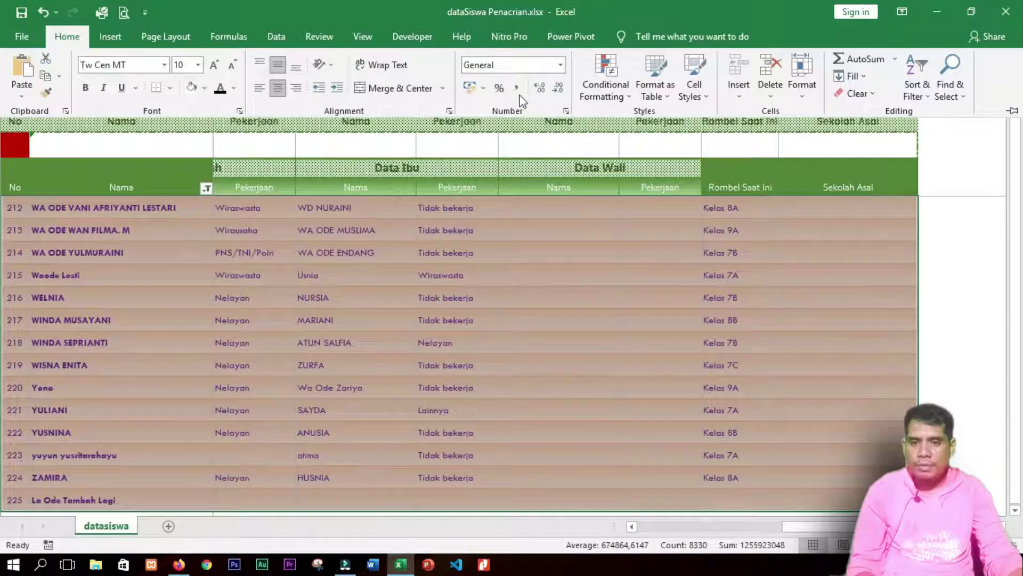
{"action": "left_click", "coordinate": [604, 90]}
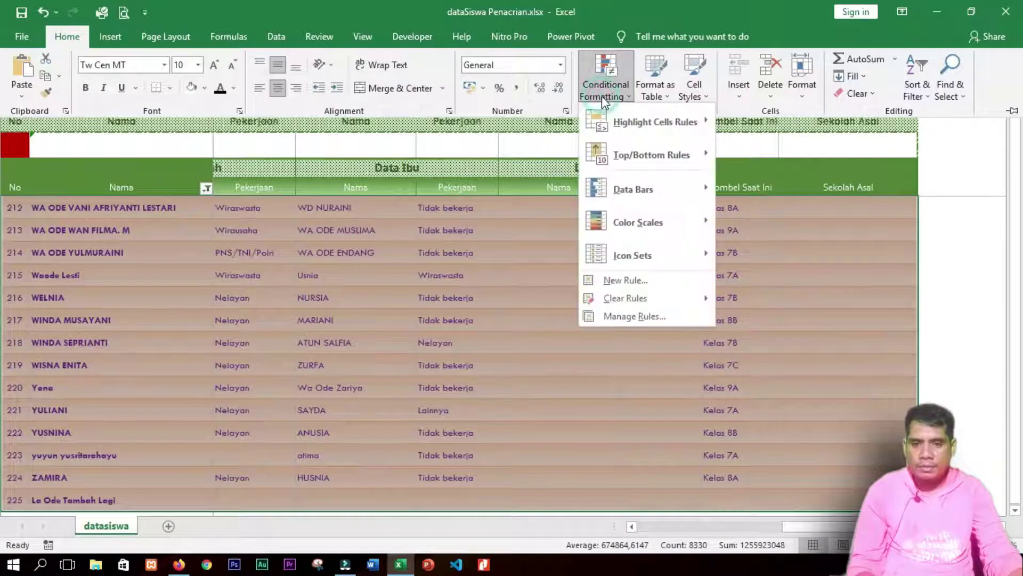
{"action": "left_click", "coordinate": [638, 319]}
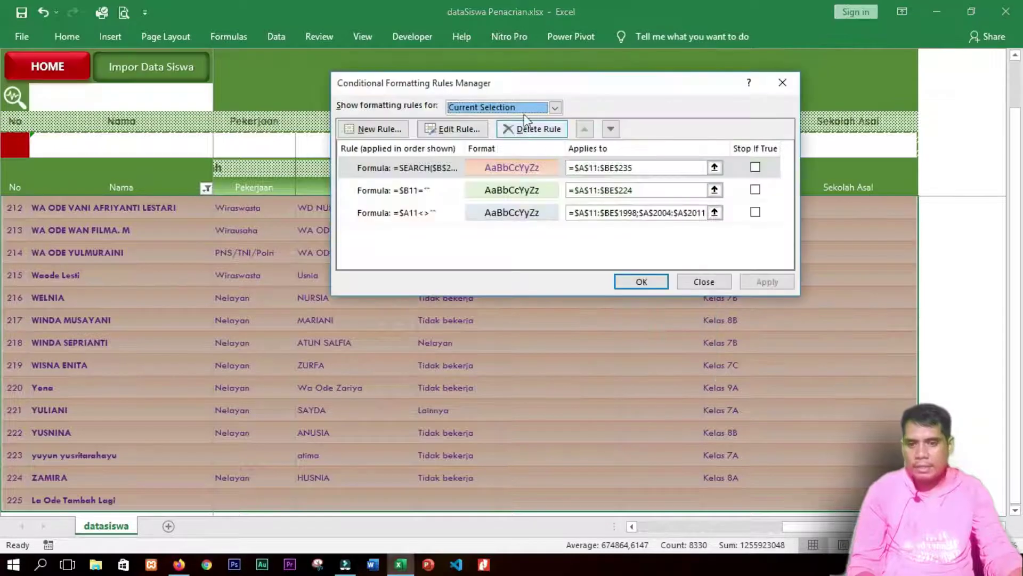
{"action": "left_click_drag", "start_coordinate": [546, 83], "coordinate": [556, 105]}
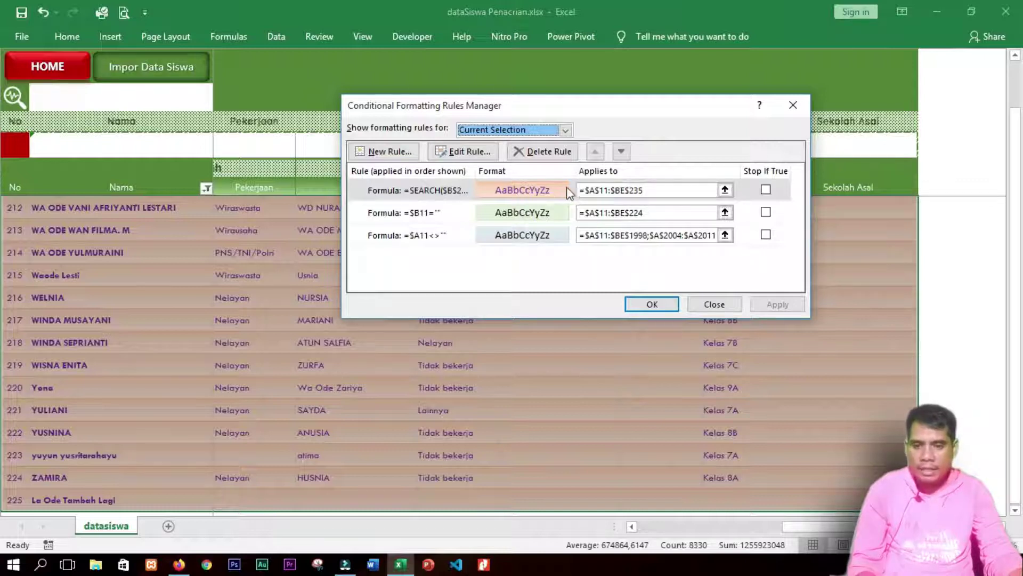
{"action": "left_click", "coordinate": [536, 193]}
{"action": "left_click", "coordinate": [463, 151]}
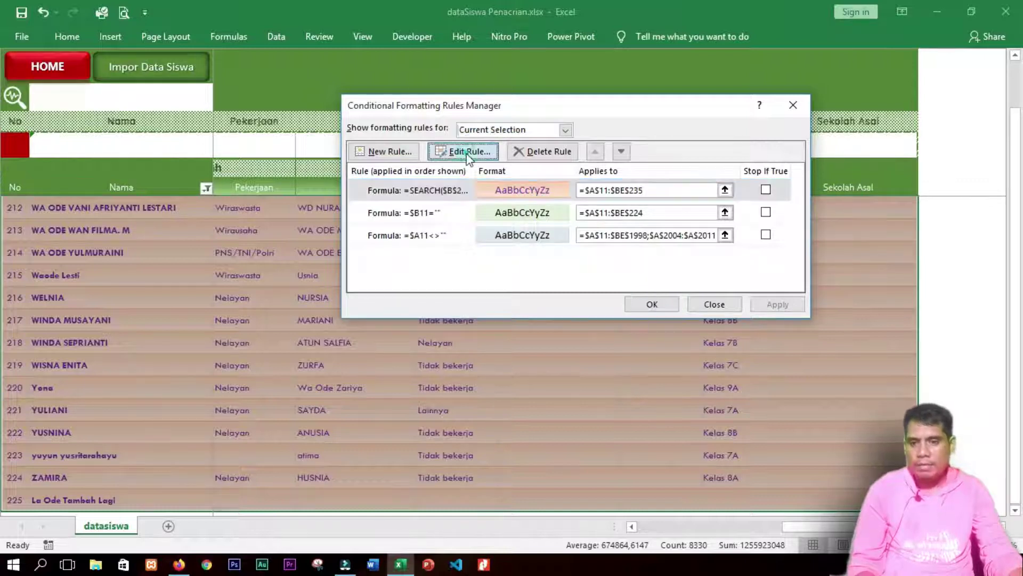
{"action": "left_click_drag", "start_coordinate": [549, 91], "coordinate": [514, 89]}
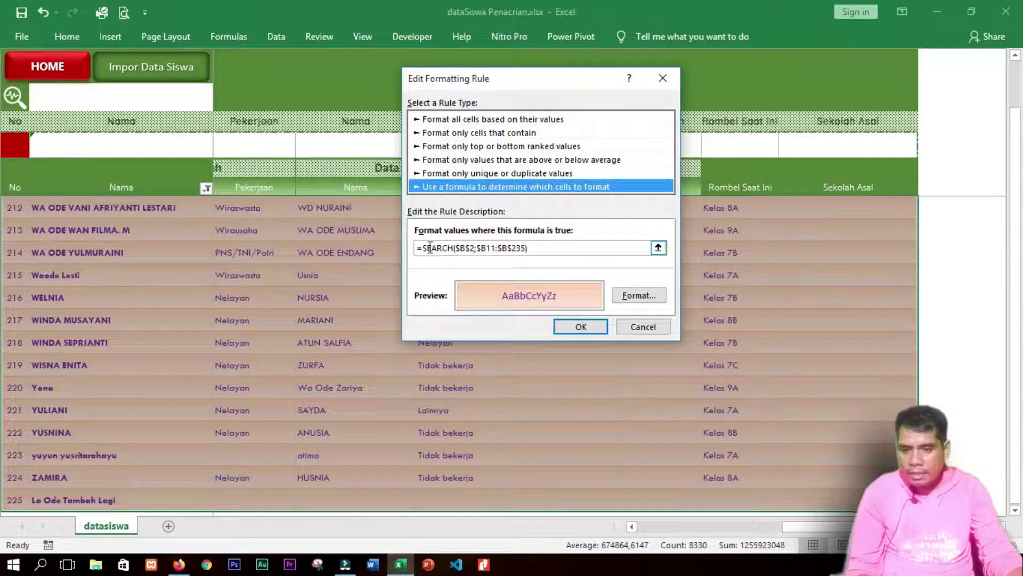
Step: Replace the rule formula with =IF($B$2<>"";SEARCH($B$2;$B11:$B$235)) and apply it
{"action": "left_click", "coordinate": [422, 248]}
{"action": "left_click_drag", "start_coordinate": [423, 248], "coordinate": [551, 246]}
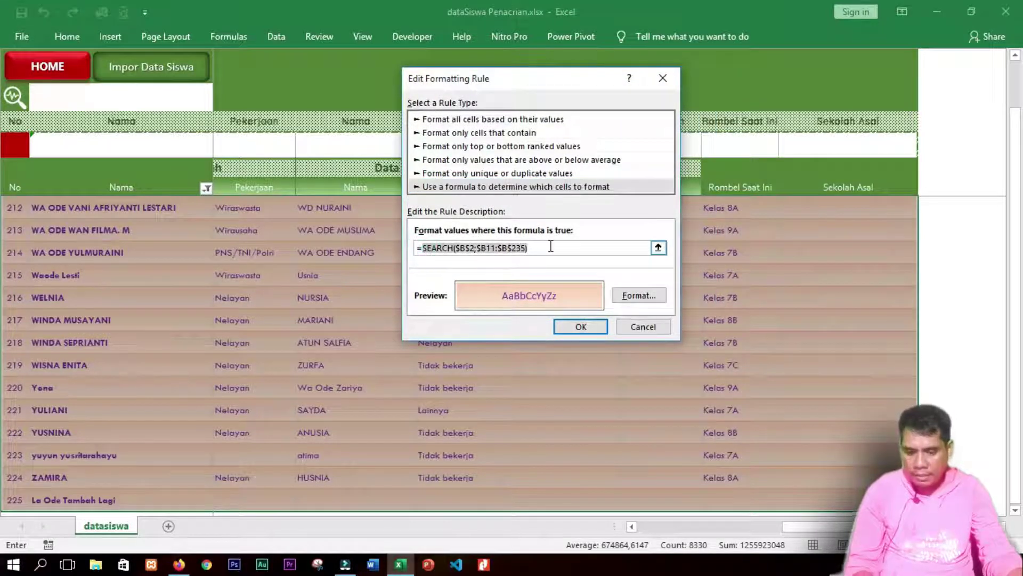
{"action": "key", "text": "BackSpace"}
{"action": "type", "text": "if("}
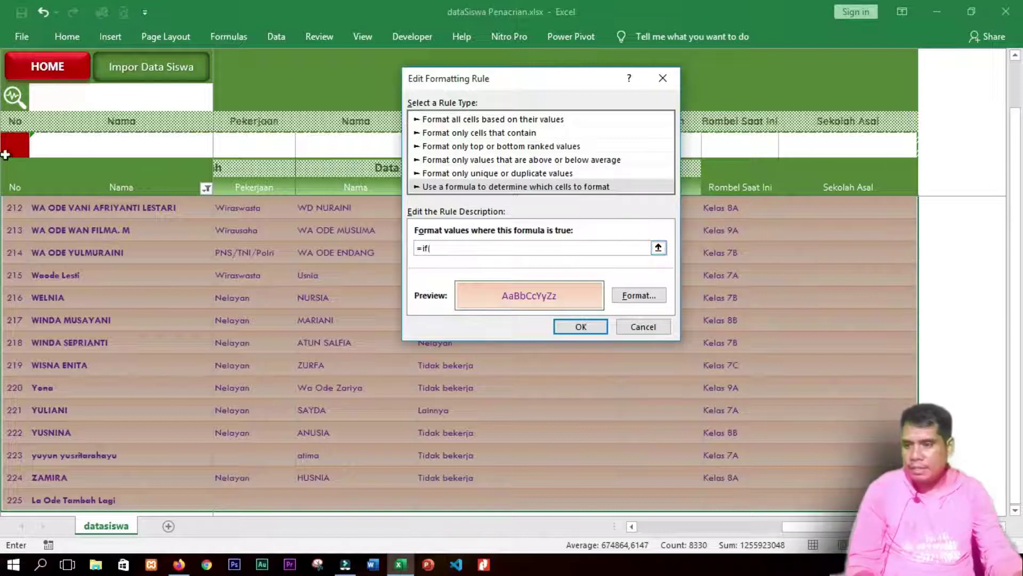
{"action": "left_click", "coordinate": [64, 90]}
{"action": "type", "text": "<>"}
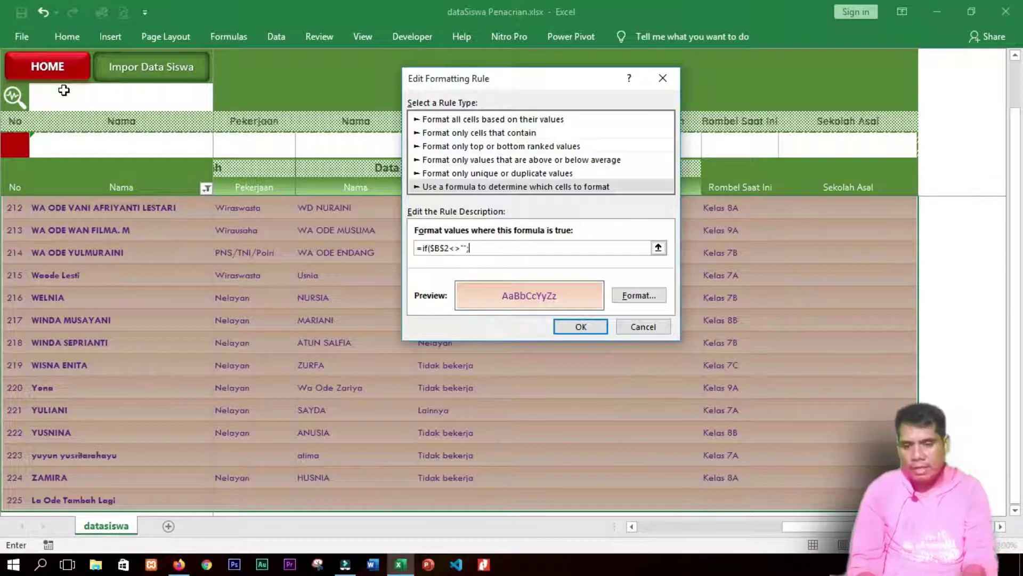
{"action": "type", "text": "\"\";"}
{"action": "key", "text": "ctrl+v"}
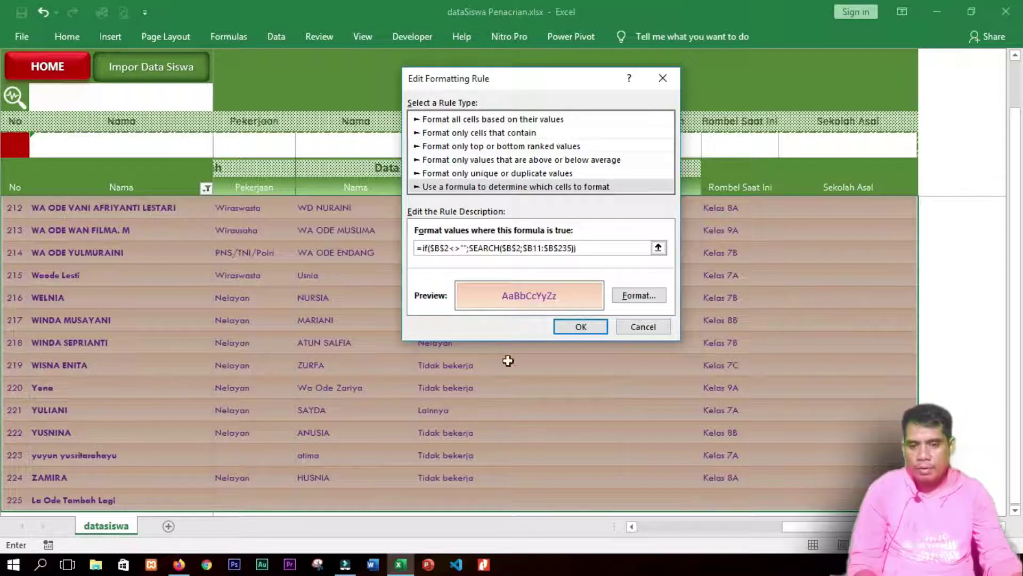
{"action": "left_click", "coordinate": [581, 326]}
{"action": "left_click", "coordinate": [770, 304]}
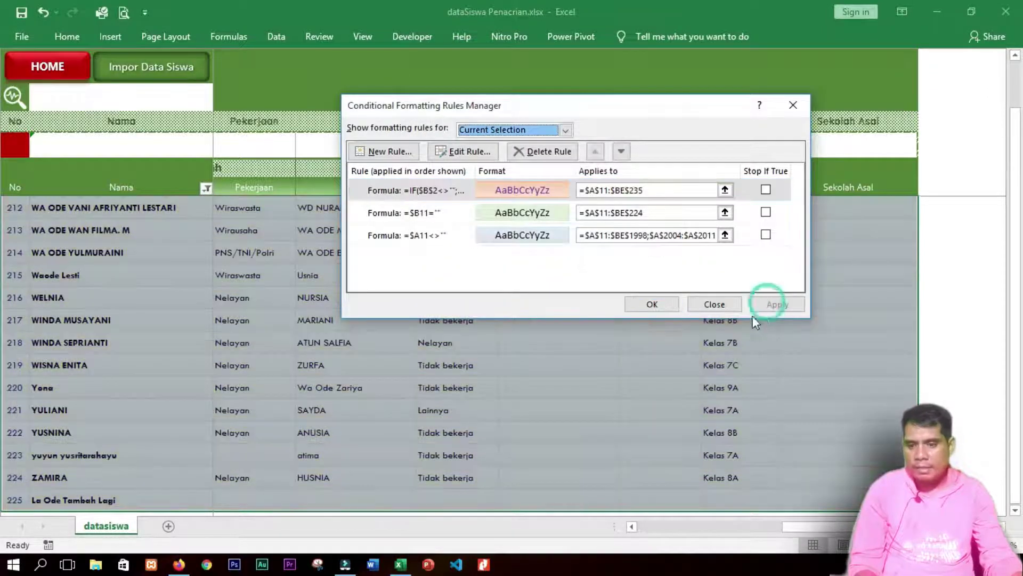
{"action": "left_click", "coordinate": [653, 307]}
Step: Enter the fifth listed student's name in the search cell and check the highlighting across that student's row
{"action": "left_click_drag", "start_coordinate": [1017, 322], "coordinate": [1016, 273]}
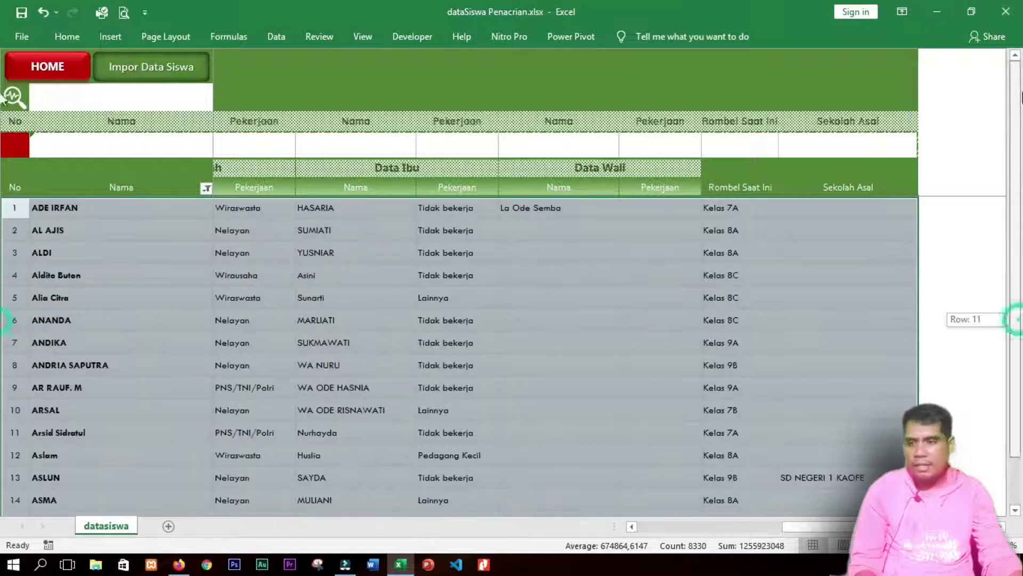
{"action": "left_click", "coordinate": [134, 269]}
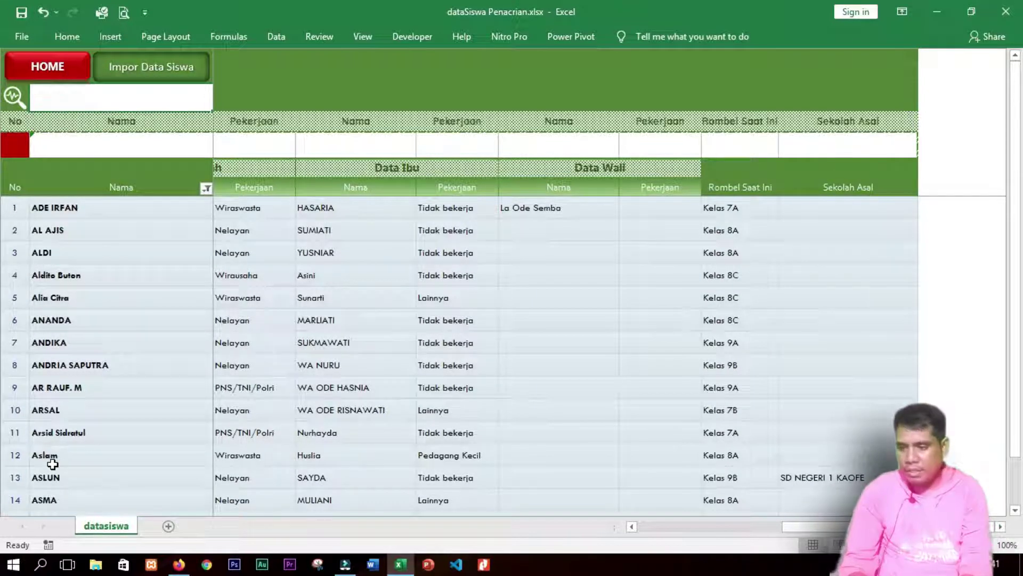
{"action": "type", "text": "alia"}
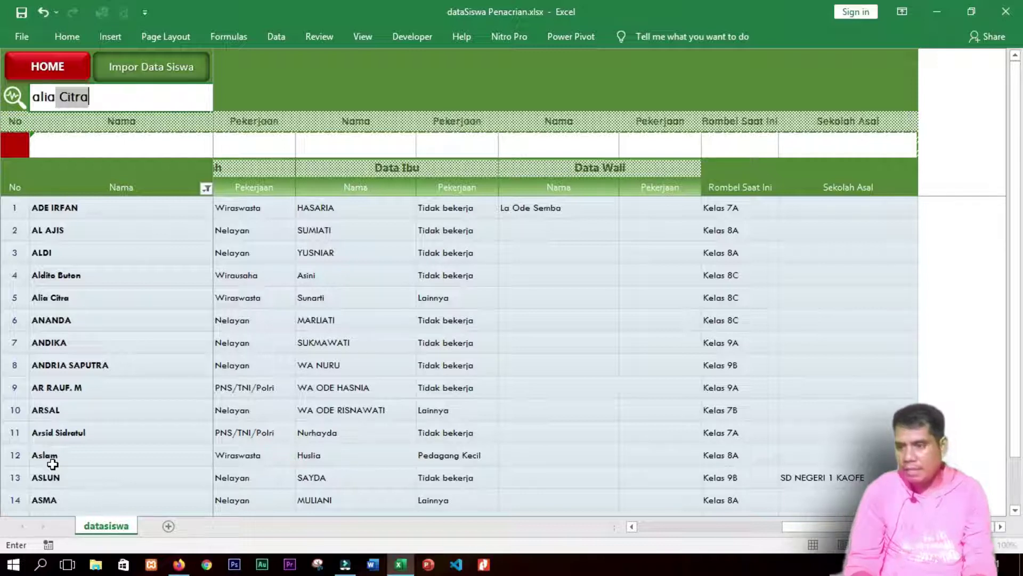
{"action": "key", "text": "Return"}
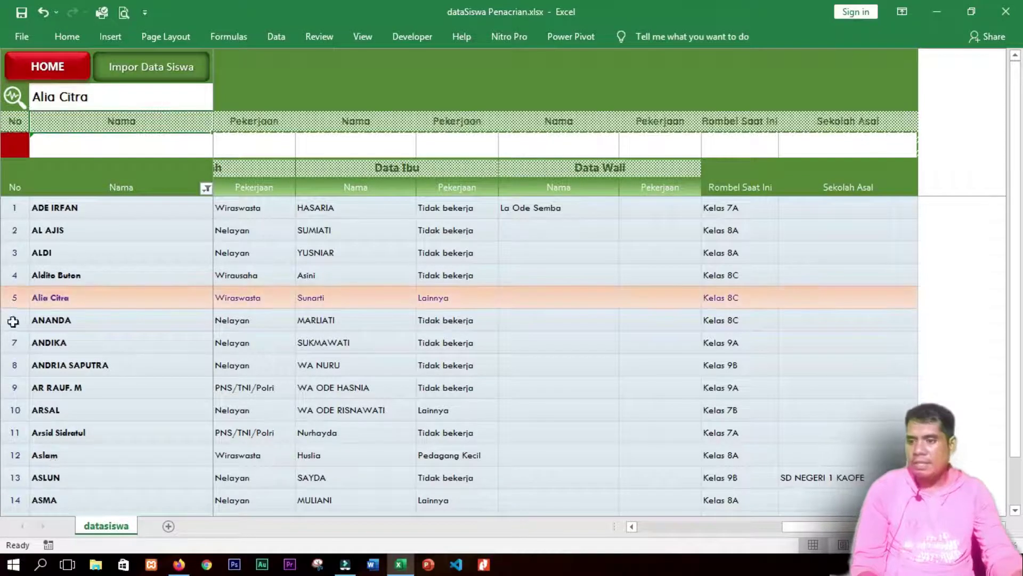
{"action": "left_click", "coordinate": [579, 297]}
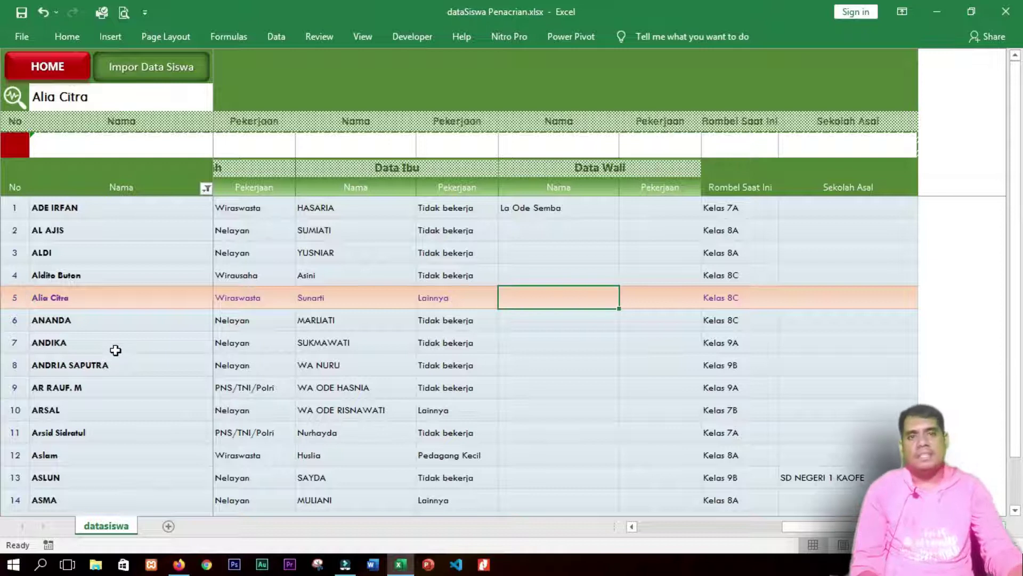
{"action": "left_click", "coordinate": [18, 298]}
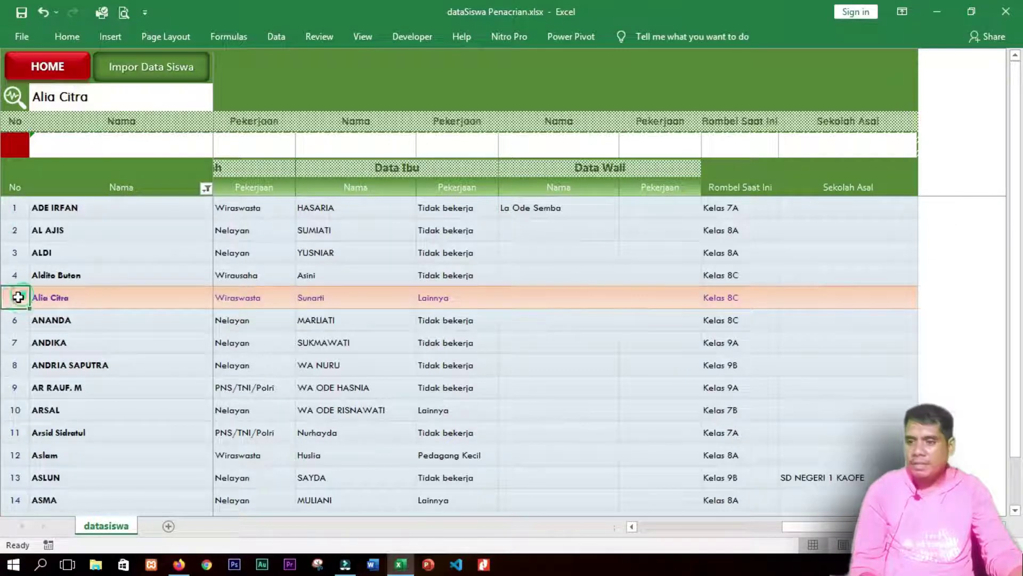
Step: Select the whole student table from its first data row and open the format settings of its search-highlighting conditional formatting rule
{"action": "left_click", "coordinate": [16, 208]}
{"action": "key", "text": "ctrl+shift+Right"}
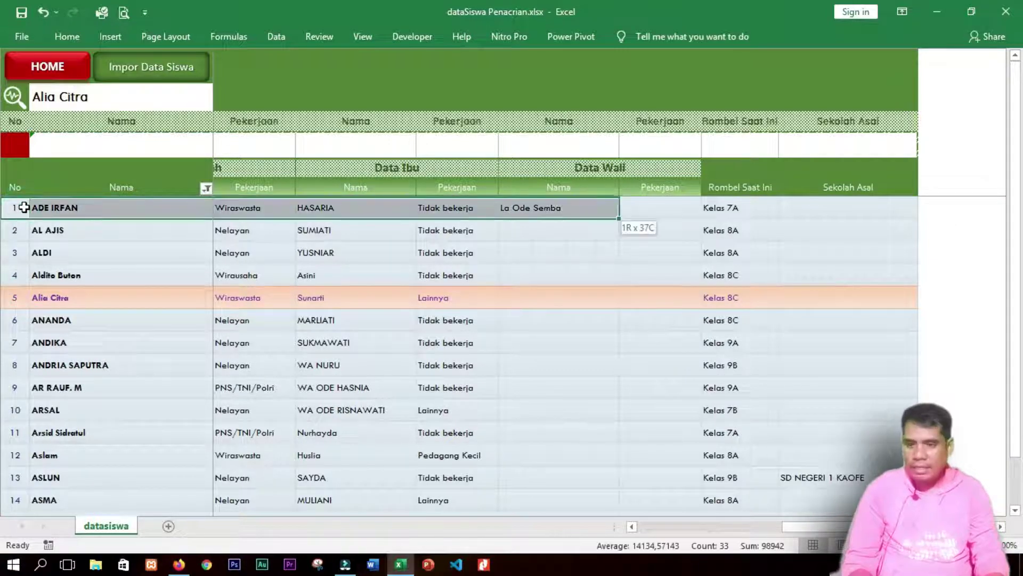
{"action": "key", "text": "ctrl+shift+Down"}
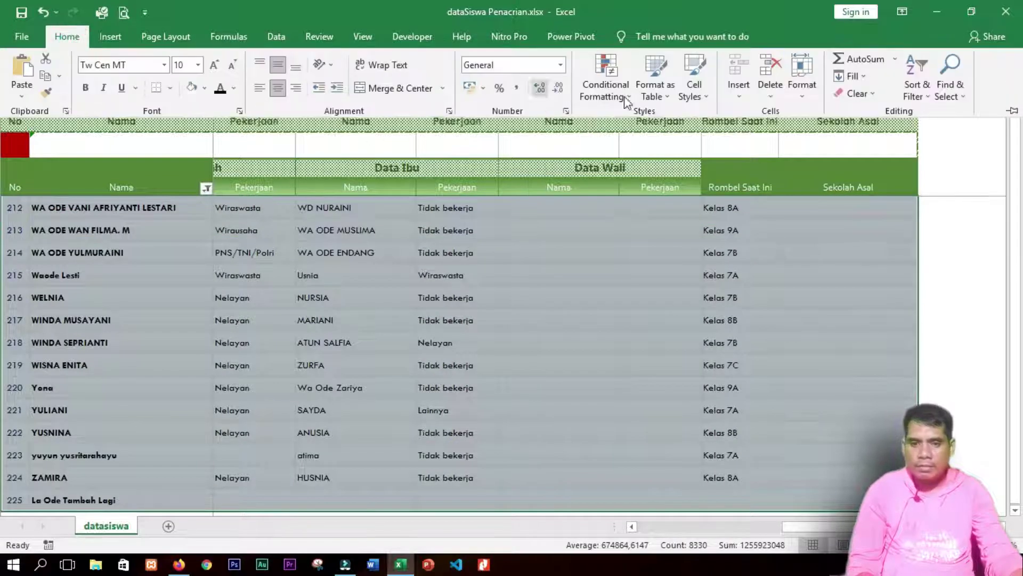
{"action": "left_click", "coordinate": [606, 80]}
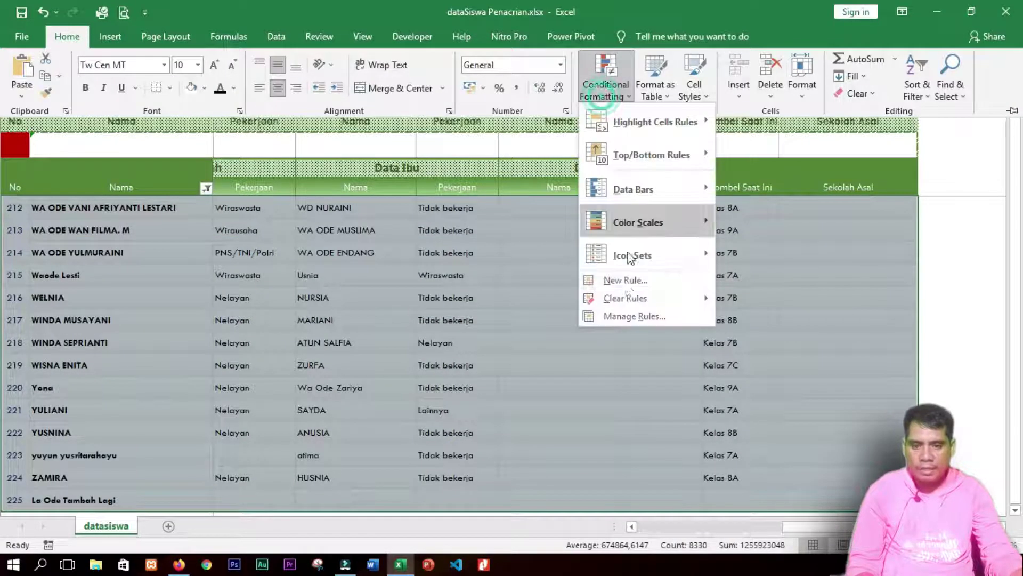
{"action": "left_click", "coordinate": [626, 316]}
{"action": "left_click", "coordinate": [519, 196]}
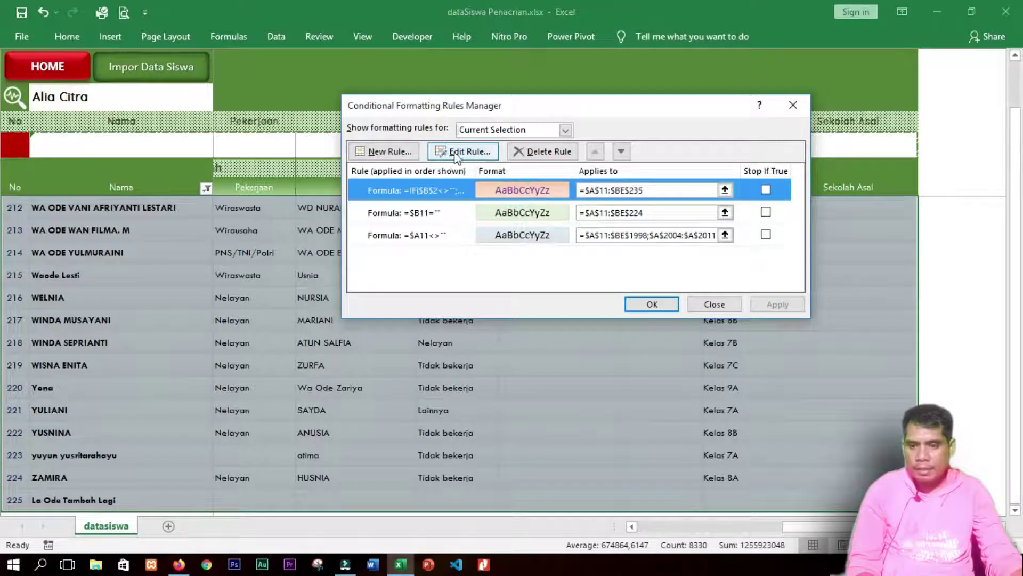
{"action": "left_click", "coordinate": [463, 151]}
{"action": "left_click", "coordinate": [674, 297]}
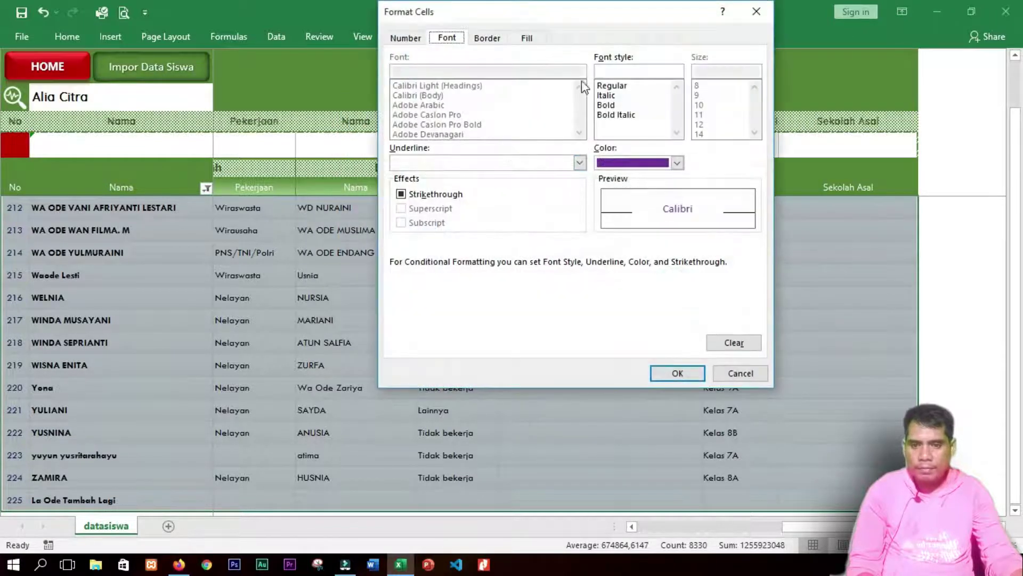
Step: Give the search rule's fill a light dotted gray pattern style with the automatic pattern color
{"action": "left_click", "coordinate": [526, 38]}
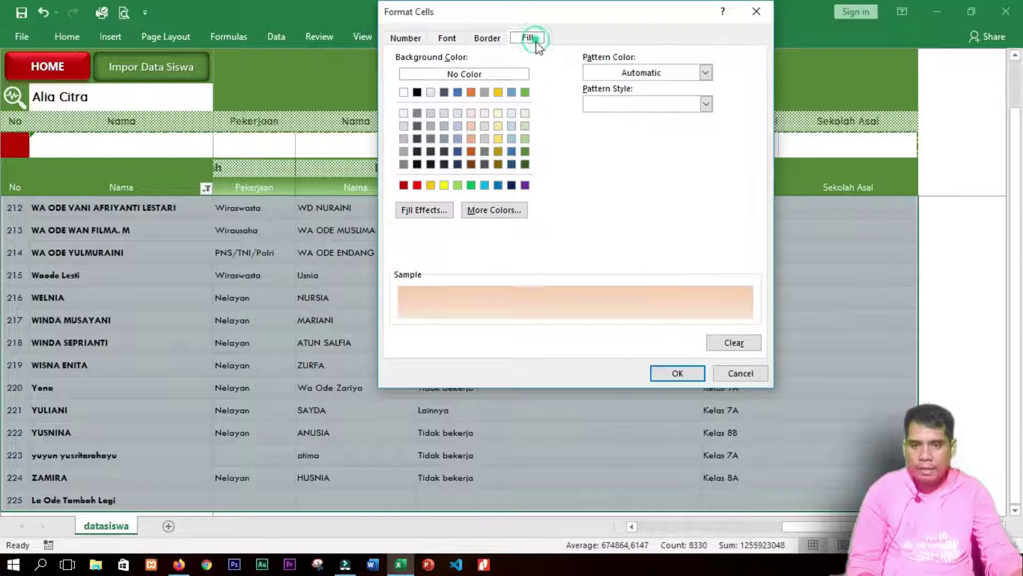
{"action": "left_click", "coordinate": [705, 104]}
{"action": "left_click", "coordinate": [666, 143]}
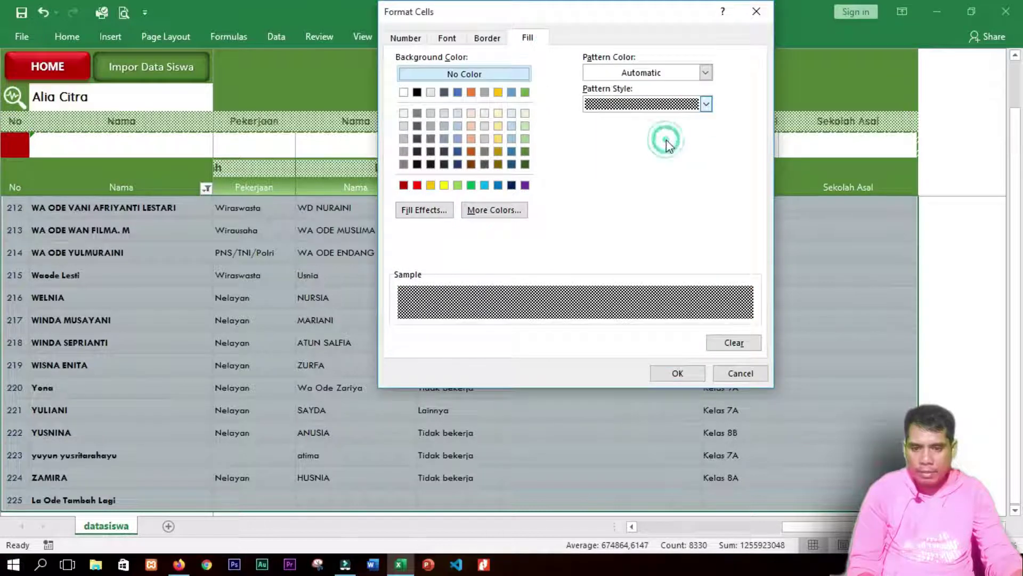
{"action": "left_click", "coordinate": [685, 104]}
{"action": "left_click", "coordinate": [667, 129]}
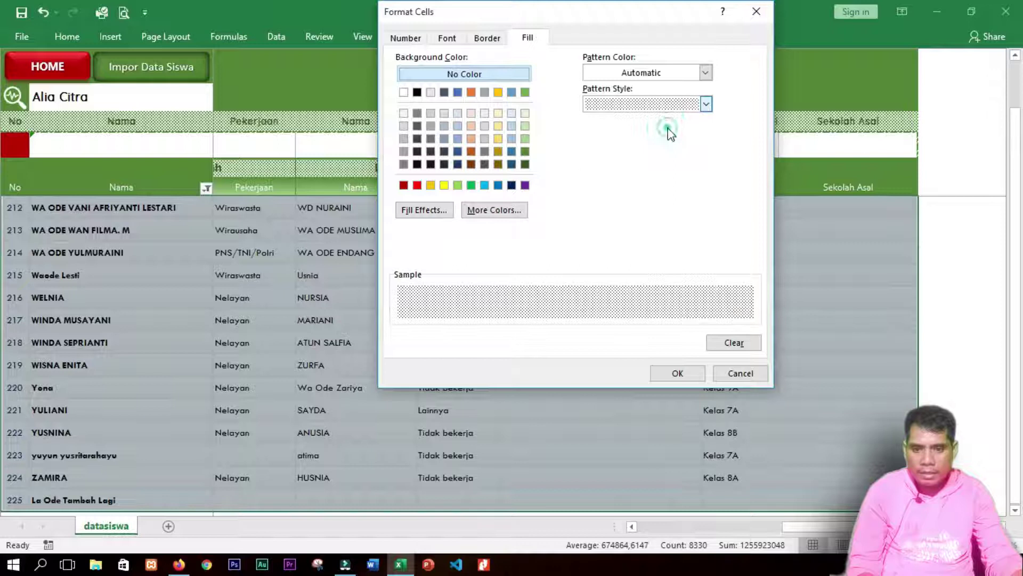
Step: Set the patterned fill's background to light gold and apply the updated search rule to the student table
{"action": "left_click", "coordinate": [471, 126]}
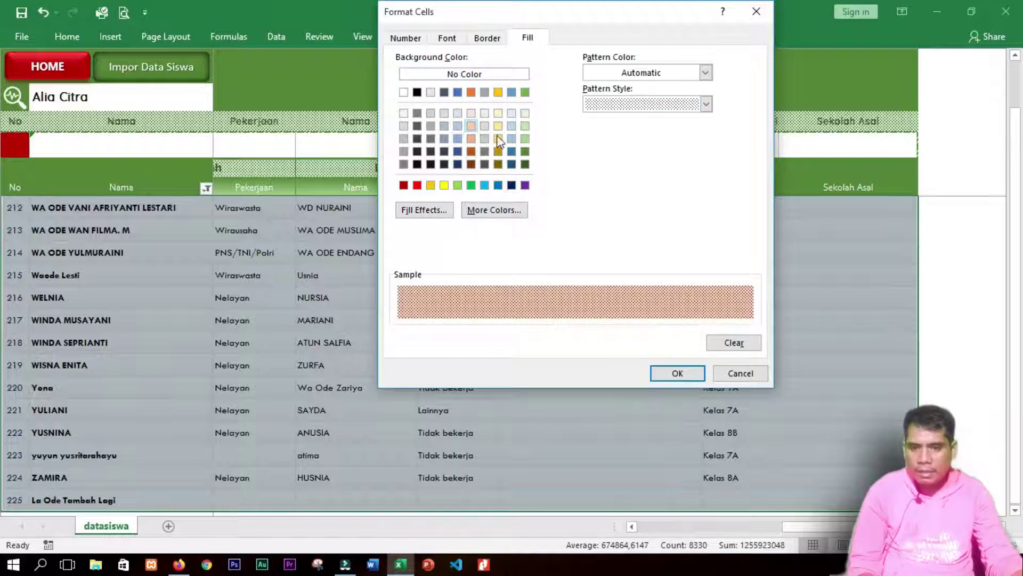
{"action": "left_click", "coordinate": [498, 127]}
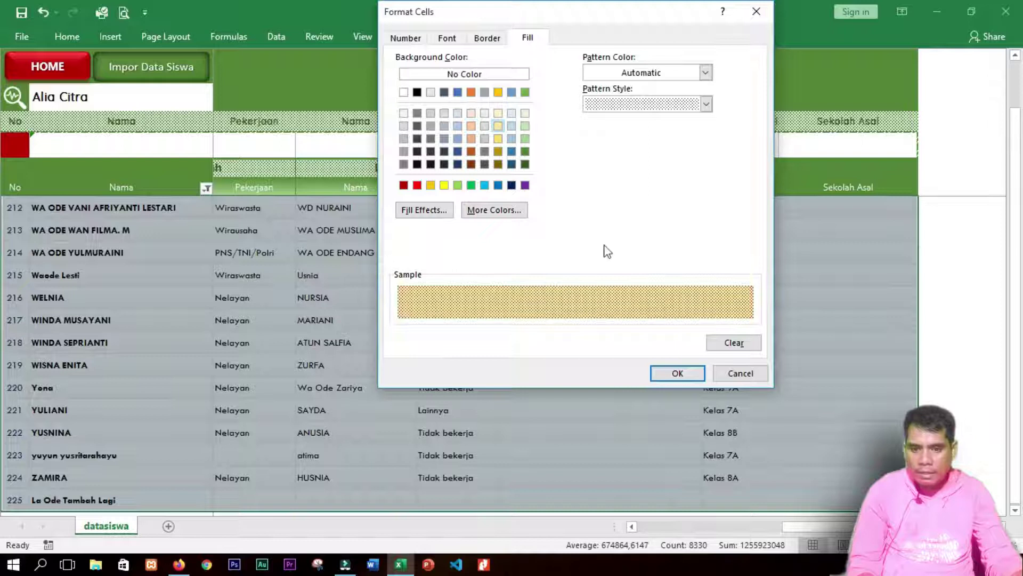
{"action": "left_click", "coordinate": [676, 373]}
{"action": "left_click", "coordinate": [603, 331]}
{"action": "left_click", "coordinate": [777, 304]}
{"action": "left_click", "coordinate": [652, 304]}
Step: Return to the first student rows and check the new patterned highlighting across the searched student's entire row
{"action": "left_click", "coordinate": [421, 323]}
{"action": "scroll", "coordinate": [372, 308], "scroll_direction": "down", "scroll_amount": 2}
{"action": "left_click_drag", "start_coordinate": [1016, 235], "coordinate": [1013, 160]}
{"action": "left_click", "coordinate": [235, 319]}
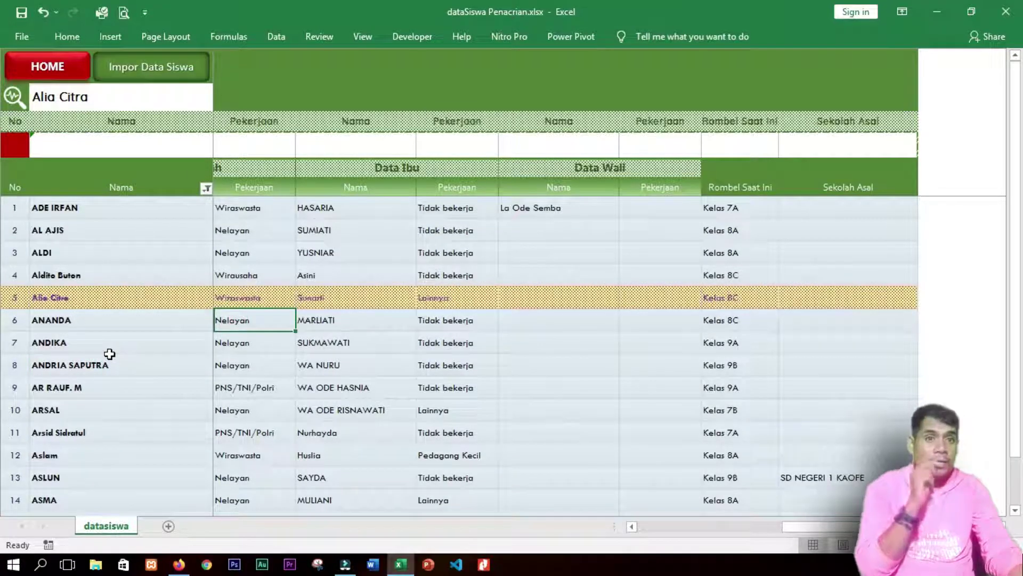
{"action": "left_click_drag", "start_coordinate": [14, 299], "coordinate": [765, 290]}
{"action": "left_click", "coordinate": [570, 297]}
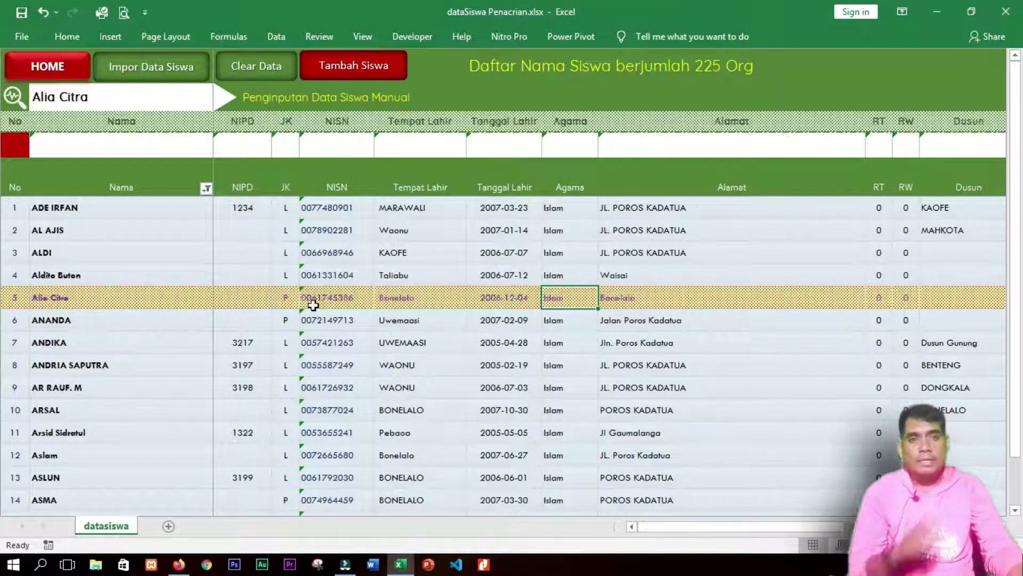